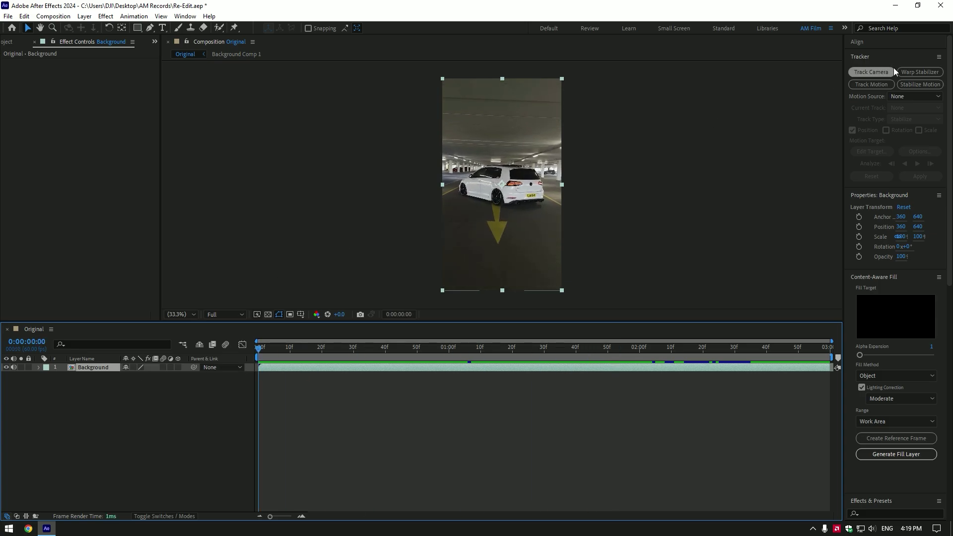
# Run the 3D camera tracker on the Background layer and create a solid and camera from the track points around the rear wheel
pyautogui.click(872, 69)
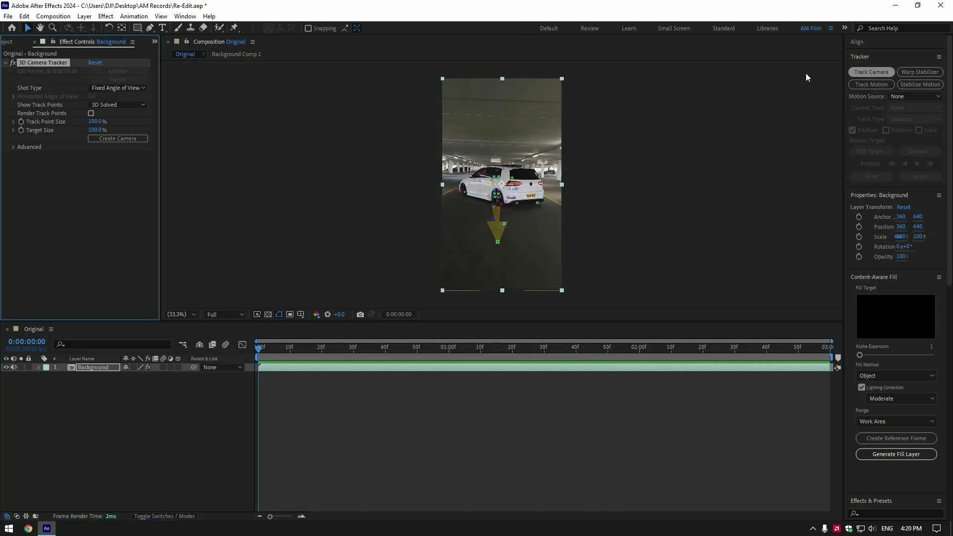
pyautogui.scroll(3, 563, 174)
pyautogui.moveTo(562, 174)
pyautogui.mouseDown()
pyautogui.moveTo(446, 209)
pyautogui.moveTo(552, 168)
pyautogui.mouseUp()
pyautogui.rightClick(498, 188)
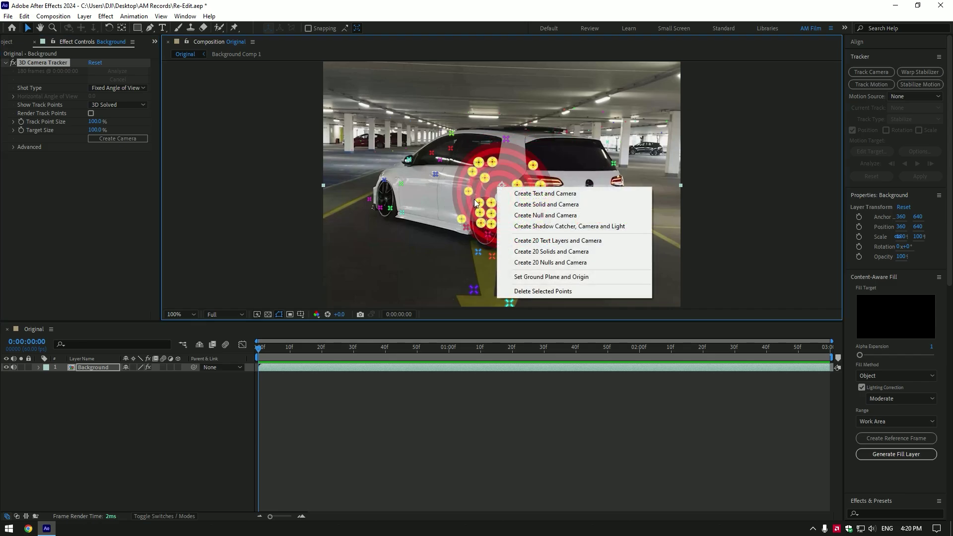
pyautogui.click(557, 205)
# Move the track solid above the car and straighten it upright, bringing its Z orientation to 0°
pyautogui.moveTo(499, 149); pyautogui.dragTo(520, 141)
pyautogui.moveTo(522, 112); pyautogui.dragTo(522, 113)
pyautogui.moveTo(549, 141); pyautogui.dragTo(506, 141)
pyautogui.moveTo(453, 92); pyautogui.dragTo(454, 75)
pyautogui.scroll(-1, 488, 151)
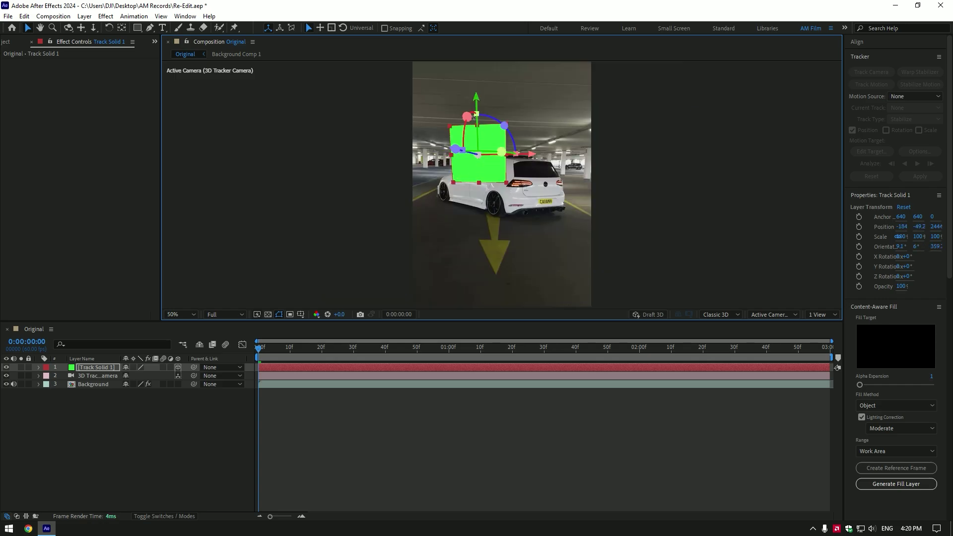
pyautogui.moveTo(469, 120); pyautogui.dragTo(467, 112)
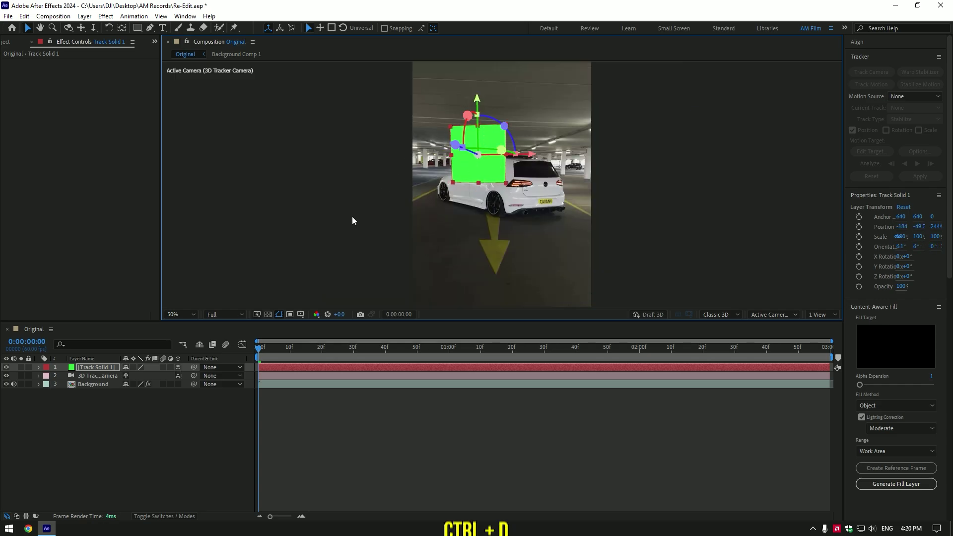
# Duplicate the track solid, place the copy over the car's rear right along the X axis, and shift the original further left
pyautogui.click(92, 366)
pyautogui.hotkey('ctrl', 'd')
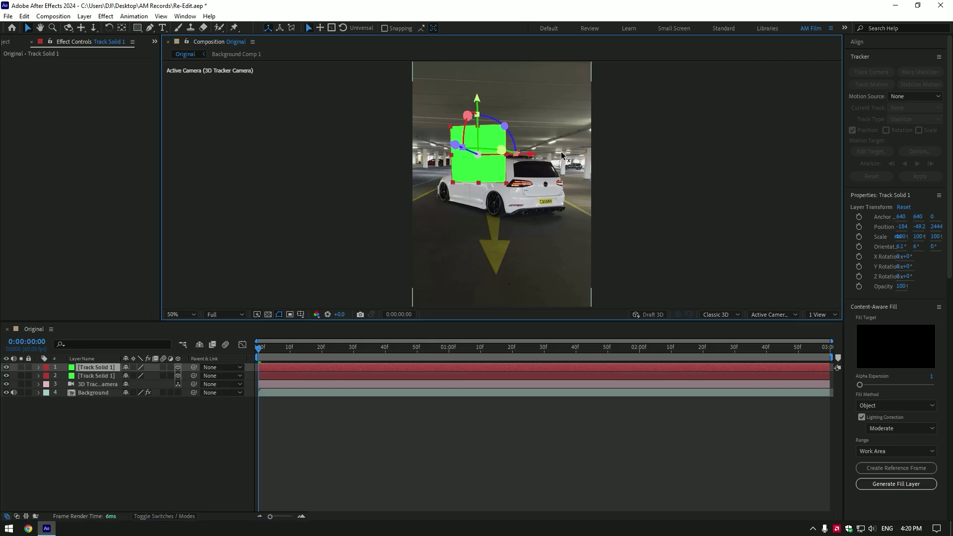
pyautogui.moveTo(535, 154); pyautogui.dragTo(604, 152)
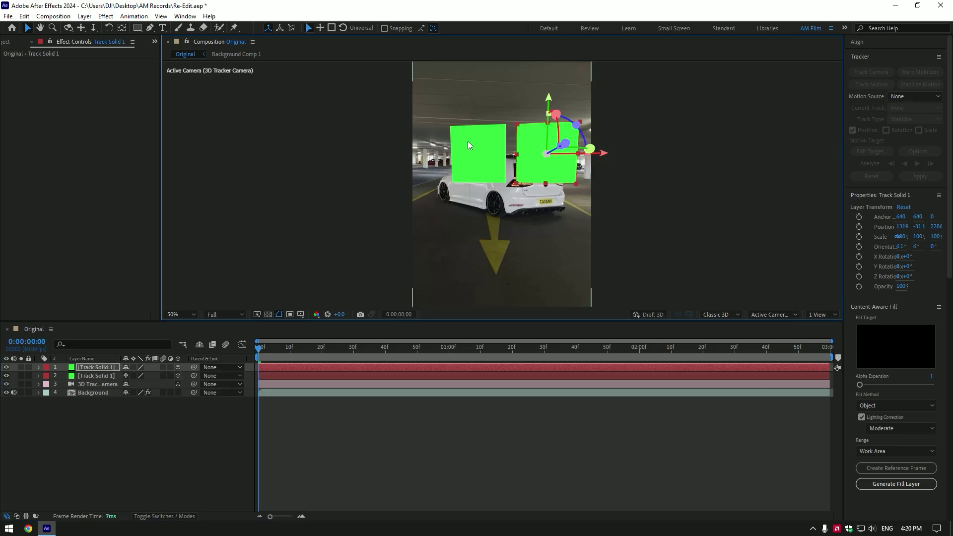
pyautogui.click(494, 163)
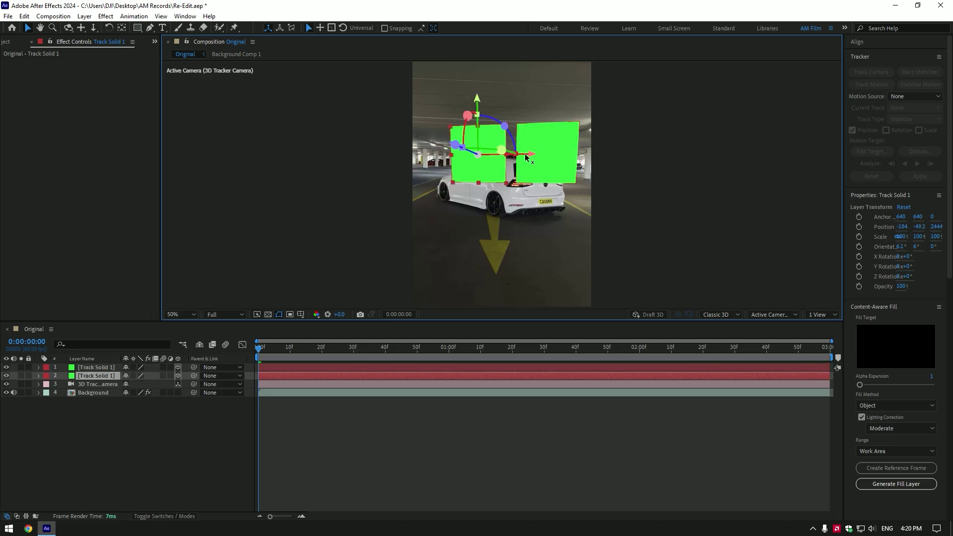
pyautogui.moveTo(530, 154); pyautogui.dragTo(554, 153)
pyautogui.hotkey('ctrl', 'd')
pyautogui.moveTo(505, 104); pyautogui.dragTo(504, 61)
pyautogui.click(100, 374)
pyautogui.press('Delete')
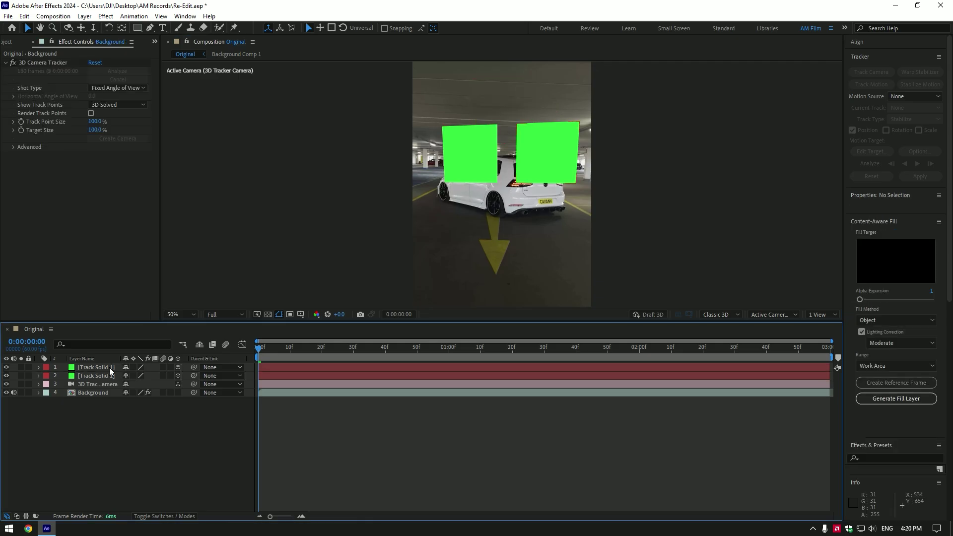
# Hide the right-hand track solid and pre-compose the left-hand one as 1, leaving all attributes in Original
pyautogui.click(6, 367)
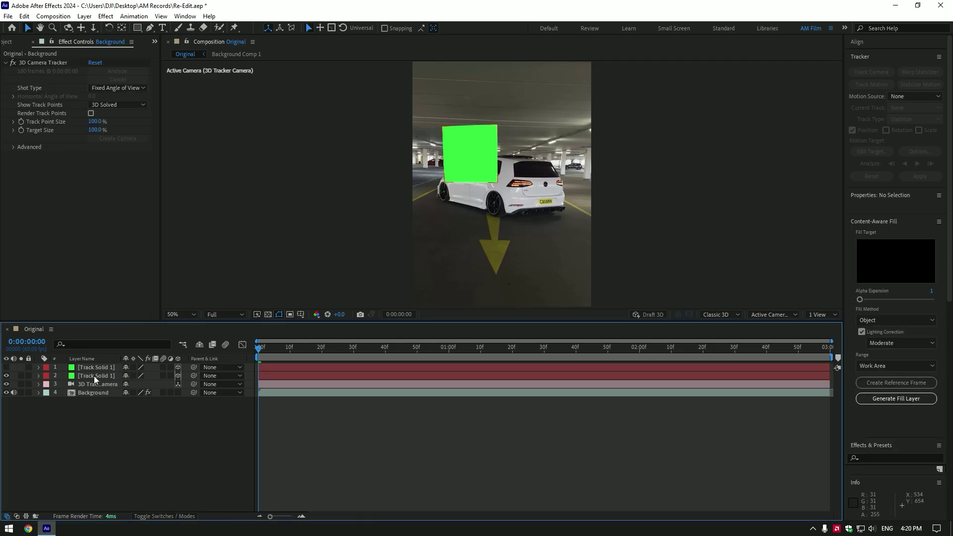
pyautogui.click(87, 375)
pyautogui.rightClick(87, 375)
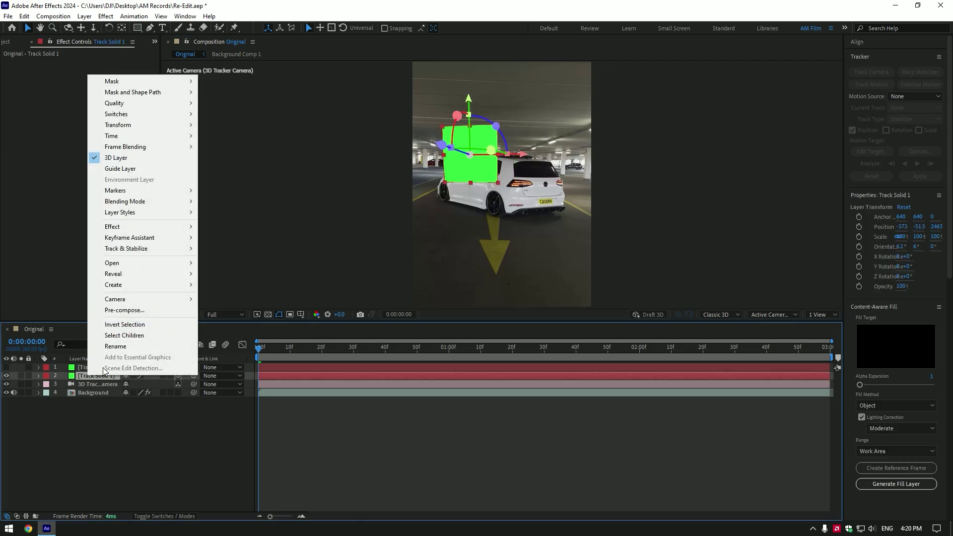
pyautogui.click(124, 310)
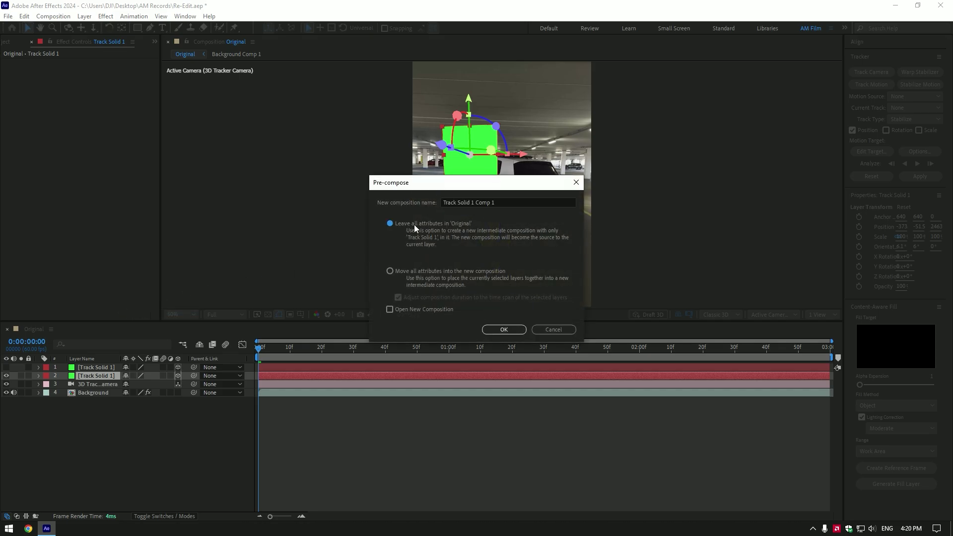
pyautogui.write('1')
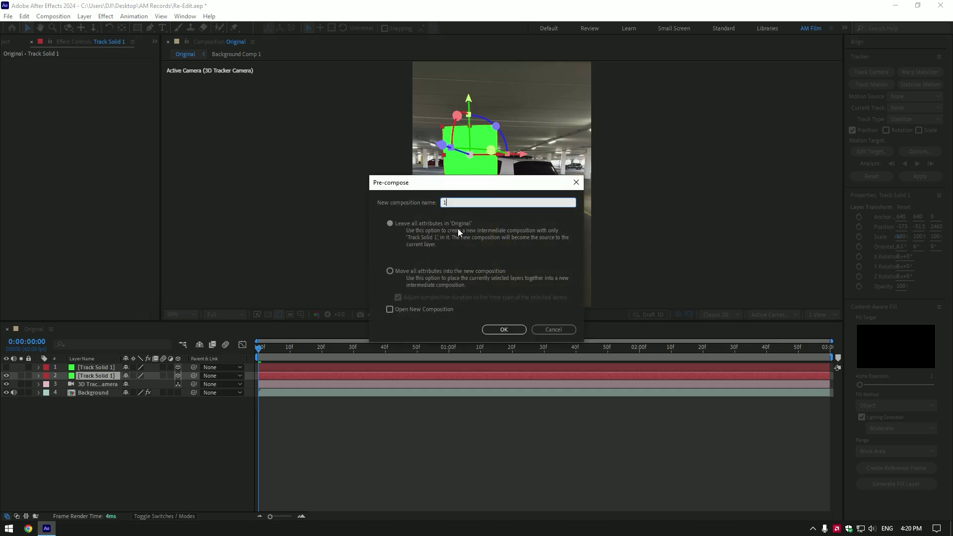
pyautogui.click(500, 329)
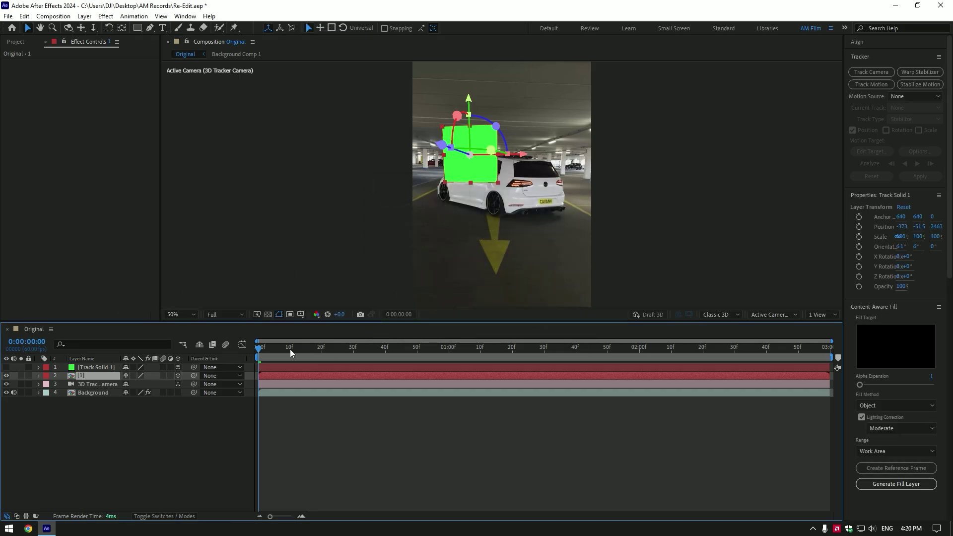
# Open composition 1 and delete the green track solid inside it
pyautogui.doubleClick(84, 376)
pyautogui.click(88, 369)
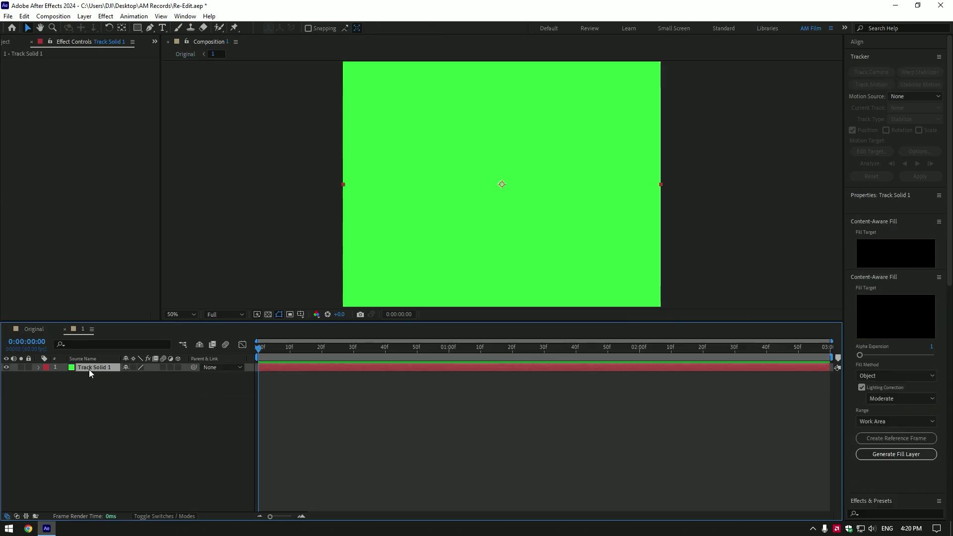
pyautogui.press('Delete')
pyautogui.press(',')
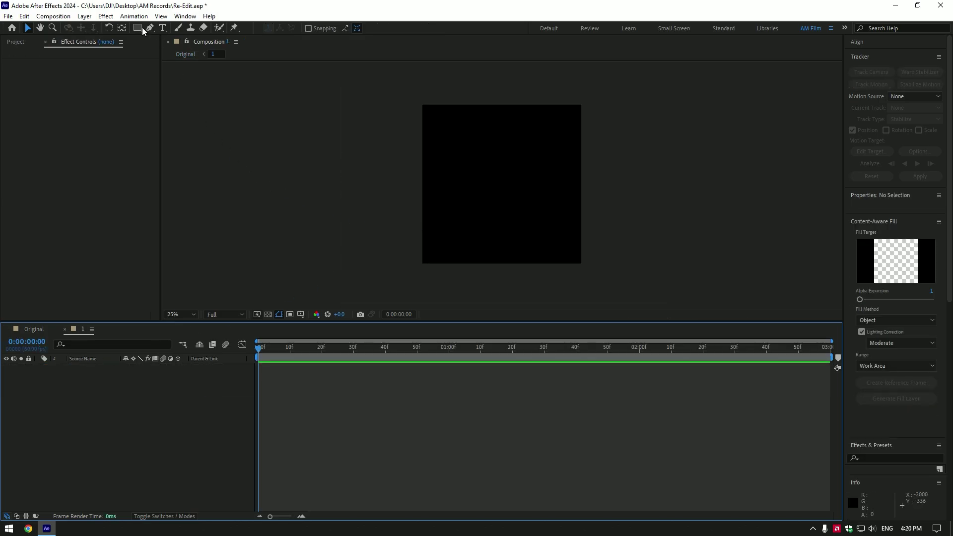
# Draw a portrait rectangle shape with black fill and 11 px white stroke in composition 1, and copy its shape layer
pyautogui.click(139, 28)
pyautogui.moveTo(467, 137); pyautogui.dragTo(530, 251)
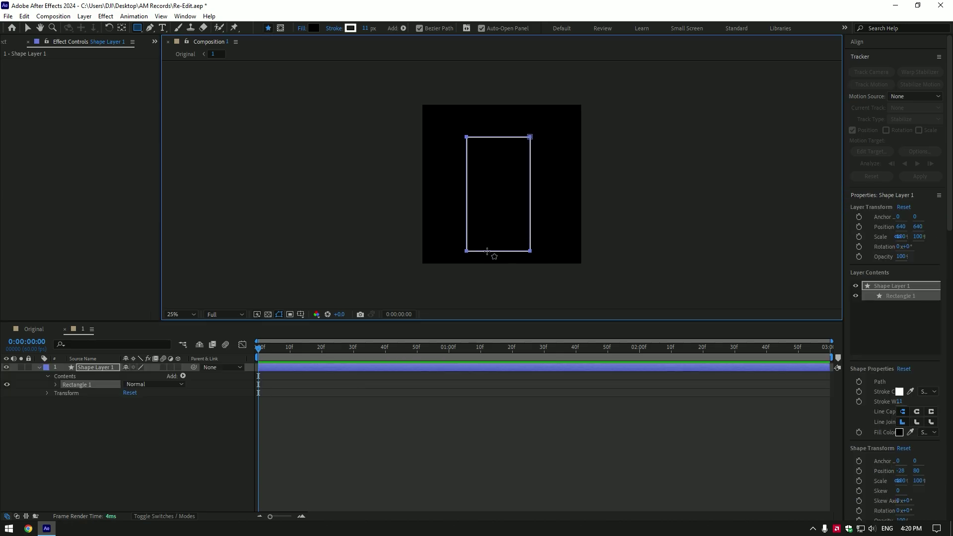
pyautogui.click(100, 368)
pyautogui.hotkey('ctrl', 'c')
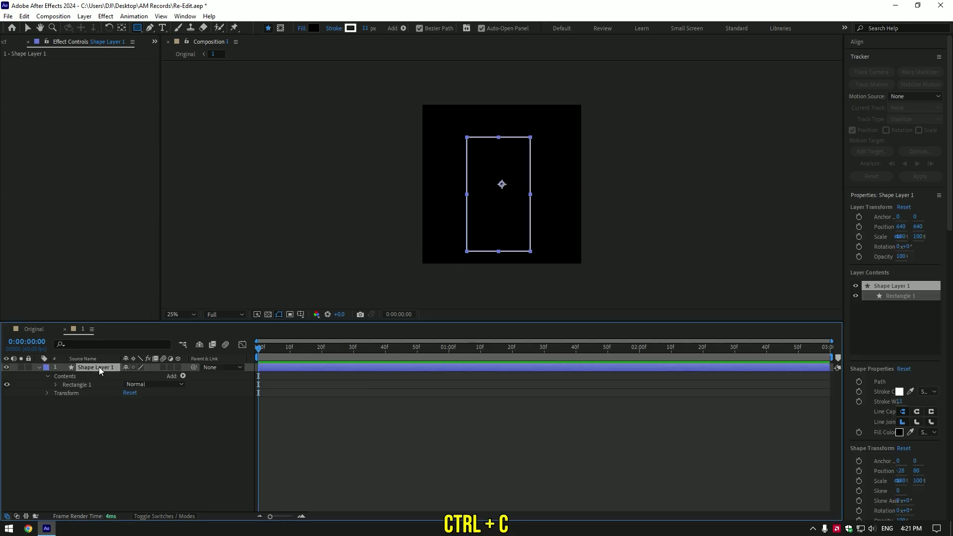
pyautogui.click(39, 367)
# Add the Taillight footage beneath the shape layer and set its track matte to Shape Layer 1
pyautogui.click(3, 41)
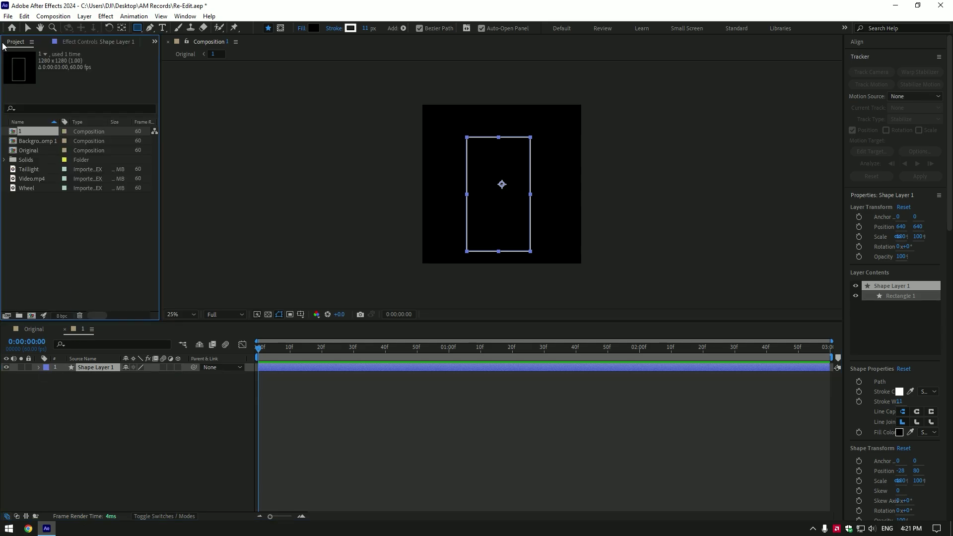
pyautogui.moveTo(34, 171); pyautogui.dragTo(92, 415)
pyautogui.click(174, 518)
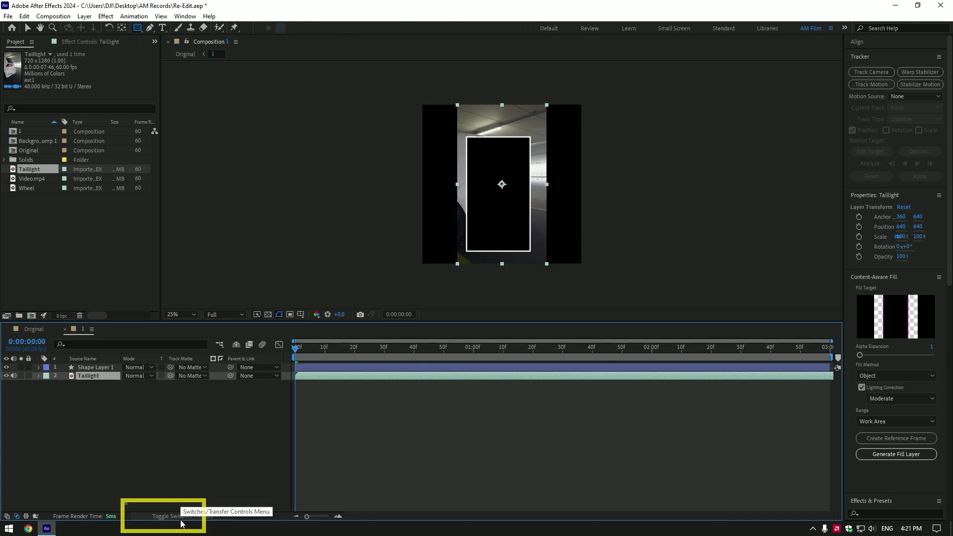
pyautogui.click(192, 376)
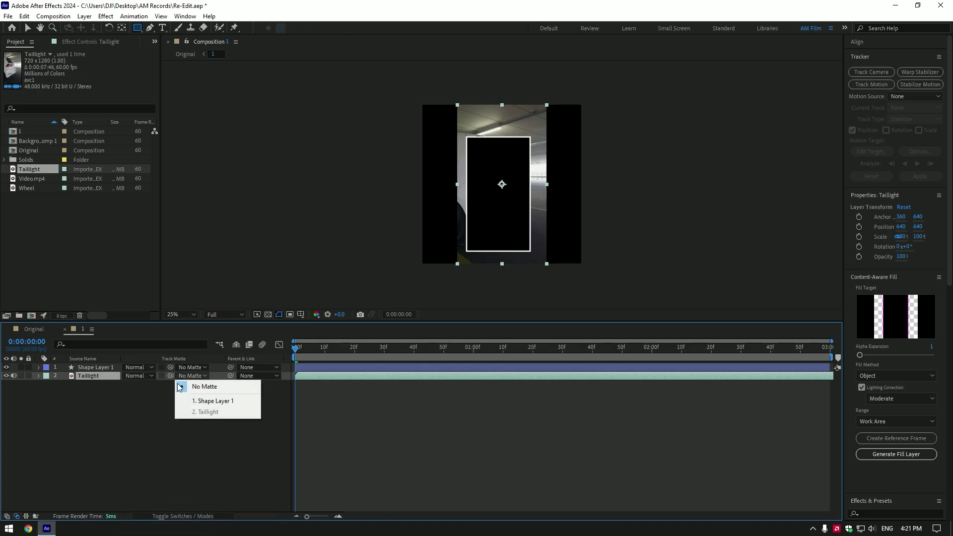
pyautogui.click(226, 401)
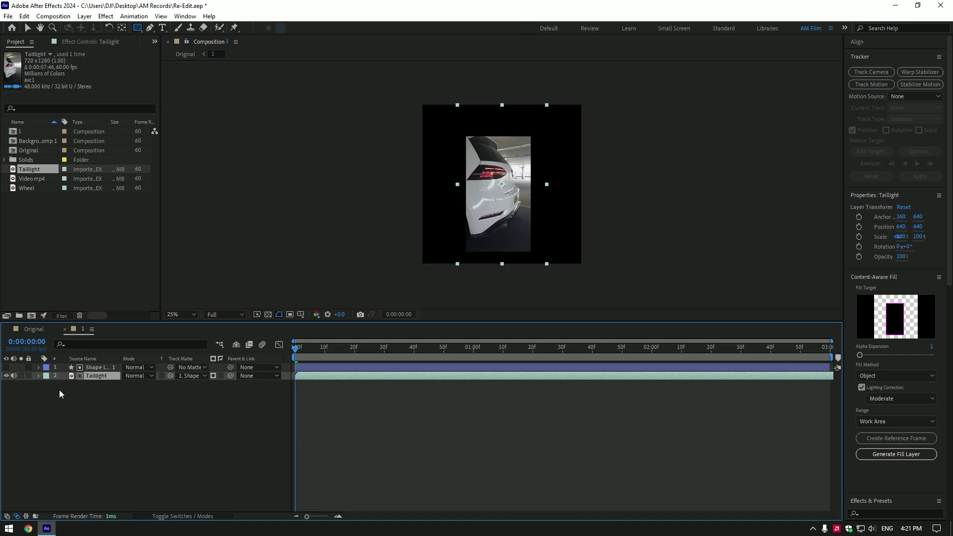
# Make the matte shape layer visible again and set its blending mode to Screen
pyautogui.click(6, 367)
pyautogui.click(133, 368)
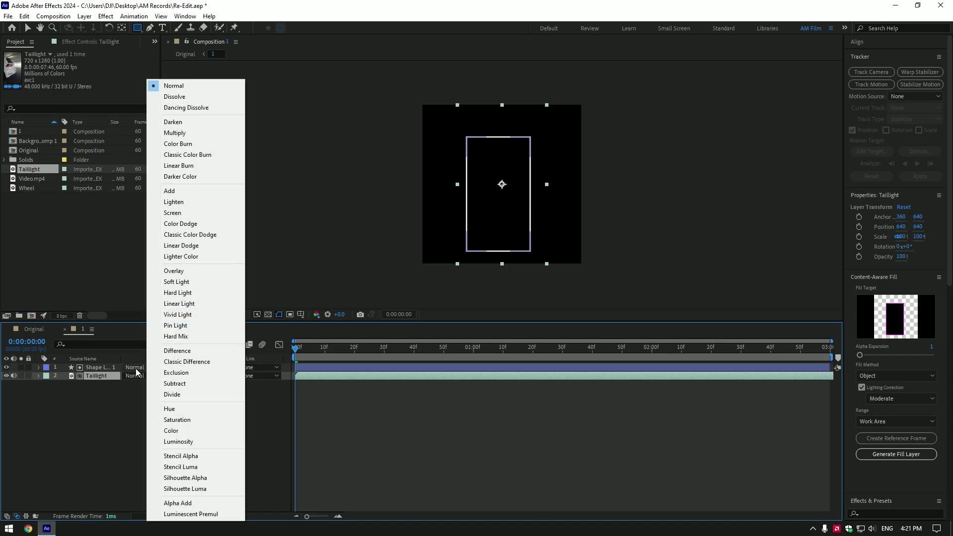
pyautogui.click(172, 213)
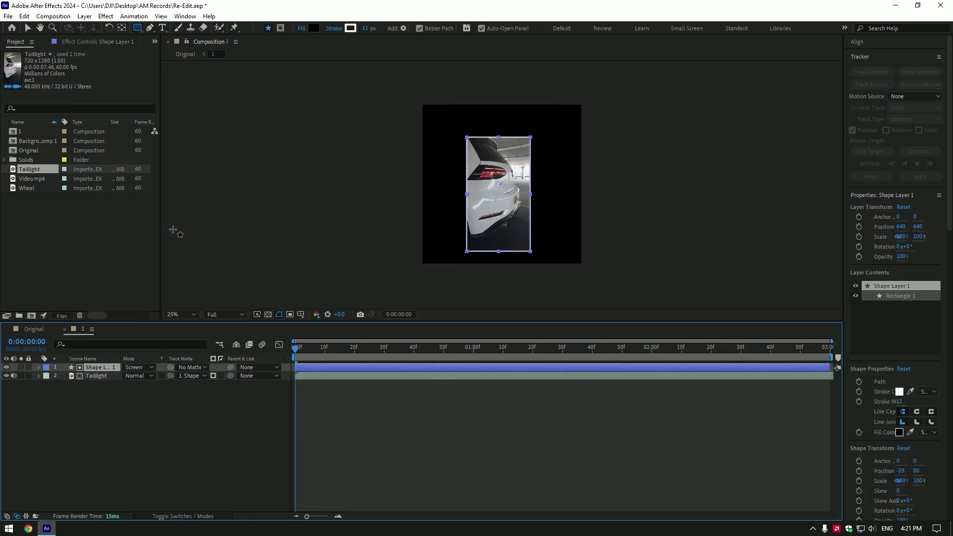
# Return to the Original composition and turn the hidden track solid's visibility back on
pyautogui.click(28, 327)
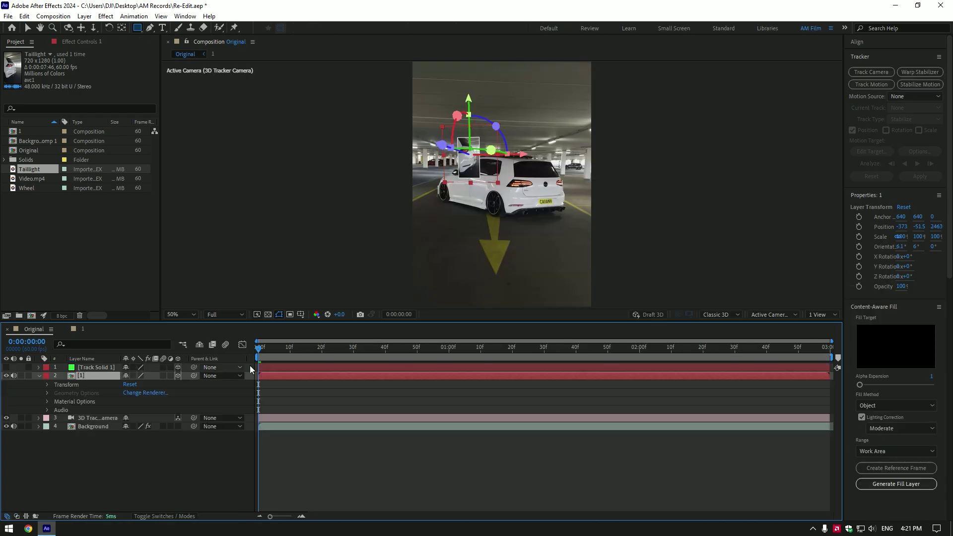
pyautogui.moveTo(311, 355); pyautogui.dragTo(199, 353)
pyautogui.click(38, 376)
pyautogui.click(91, 368)
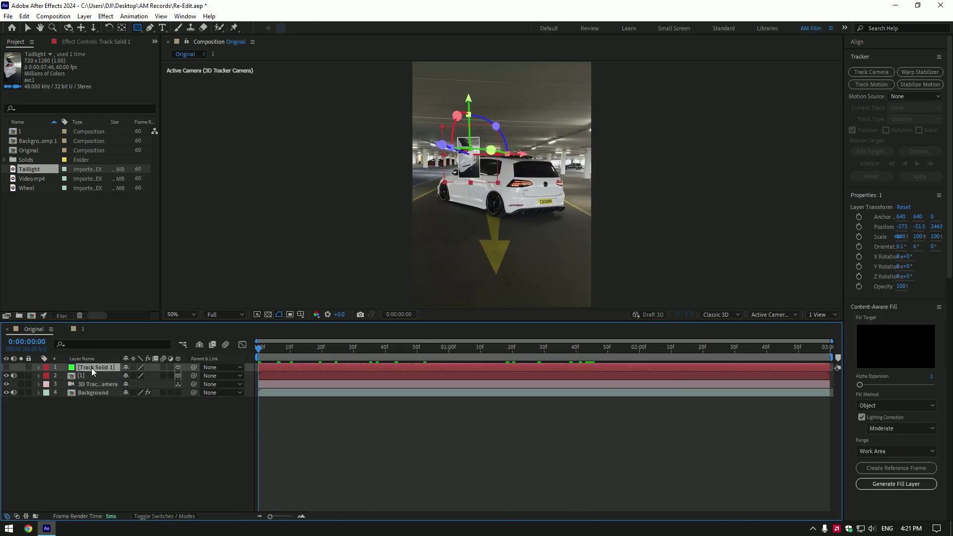
pyautogui.click(6, 367)
# Pre-compose the remaining track solid as 2, leaving all attributes in Original
pyautogui.rightClick(79, 369)
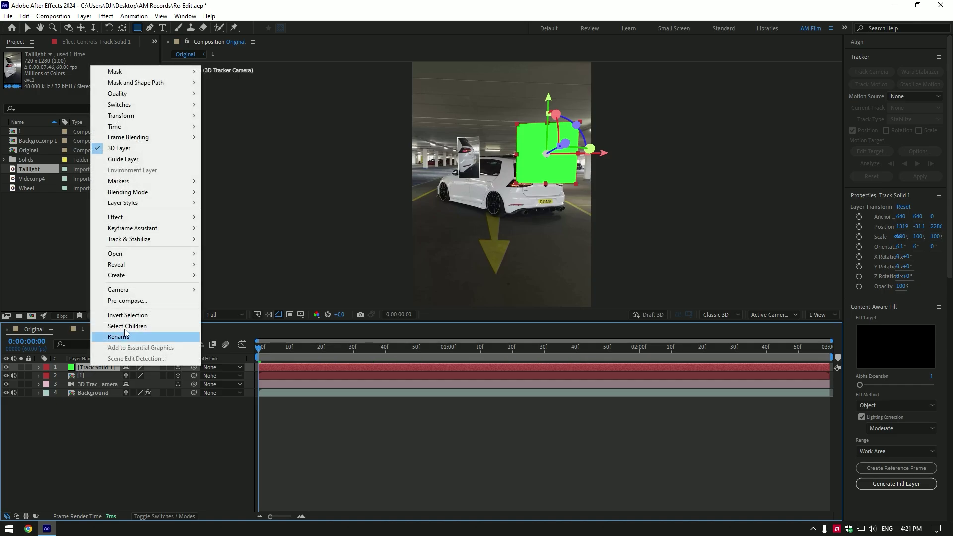
pyautogui.click(128, 301)
pyautogui.click(419, 231)
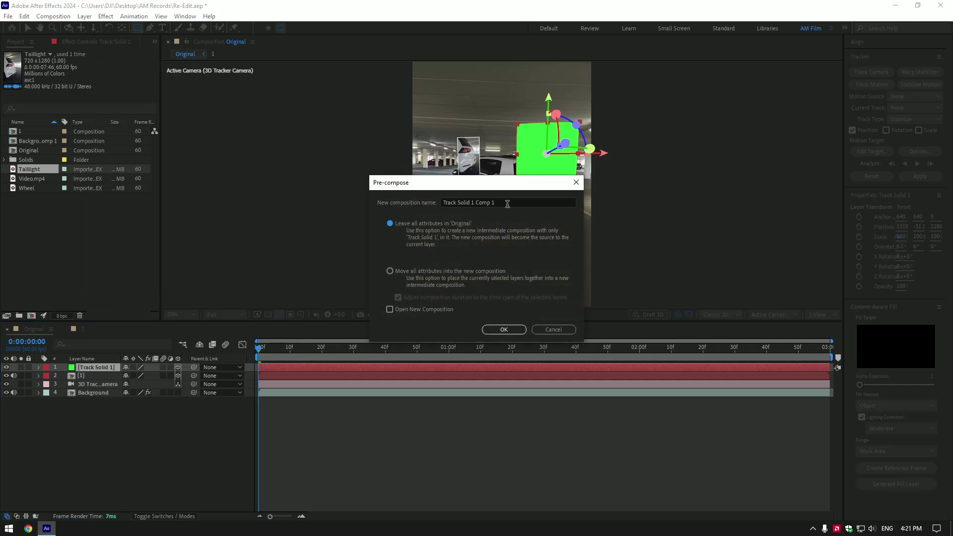
pyautogui.moveTo(506, 203); pyautogui.dragTo(430, 220)
pyautogui.write('2')
pyautogui.click(503, 330)
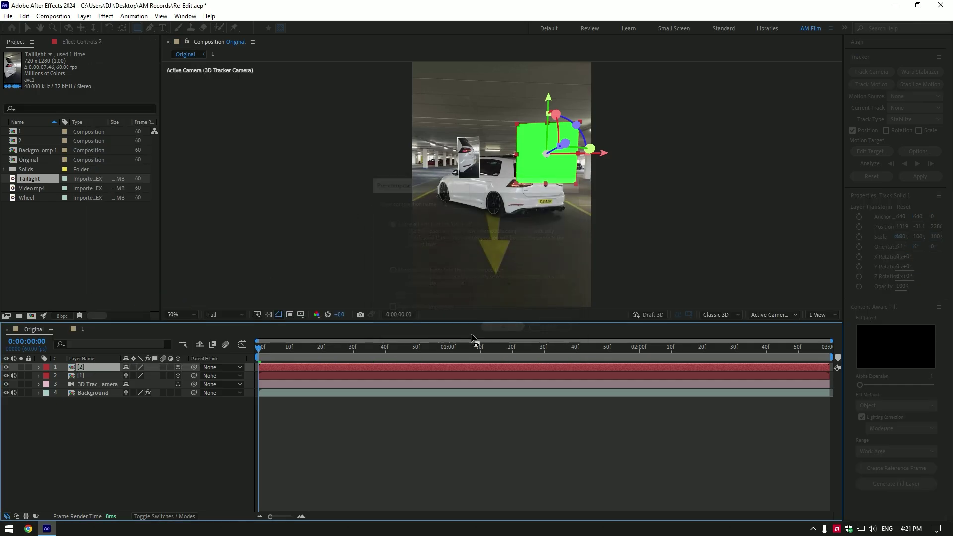
# In composition 2, replace the green track solid with the copied rectangle shape layer
pyautogui.doubleClick(82, 369)
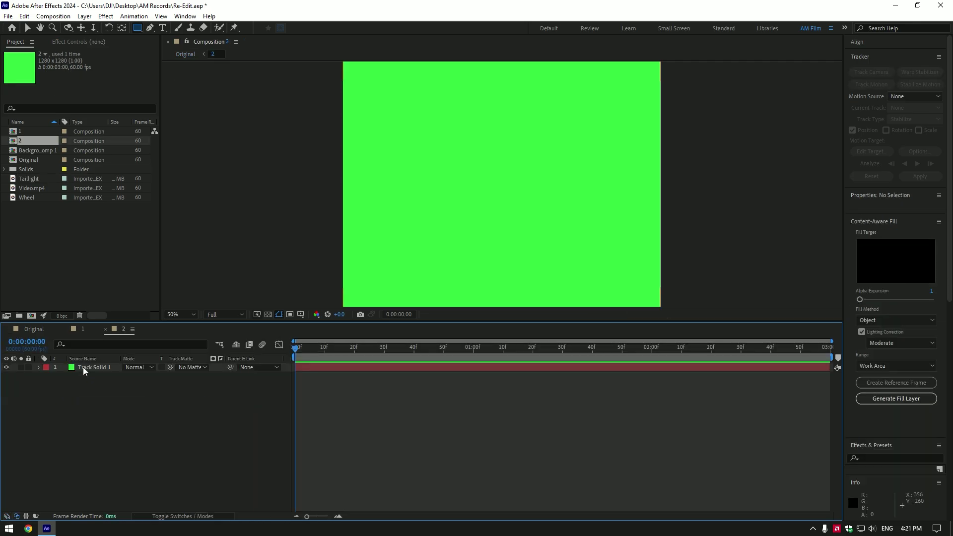
pyautogui.click(91, 367)
pyautogui.press('Delete')
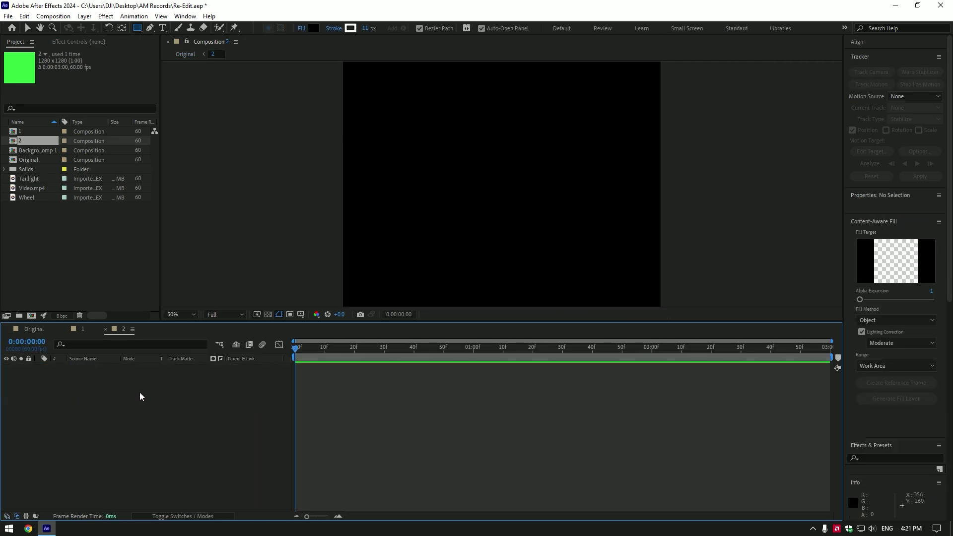
pyautogui.hotkey('ctrl', 'v')
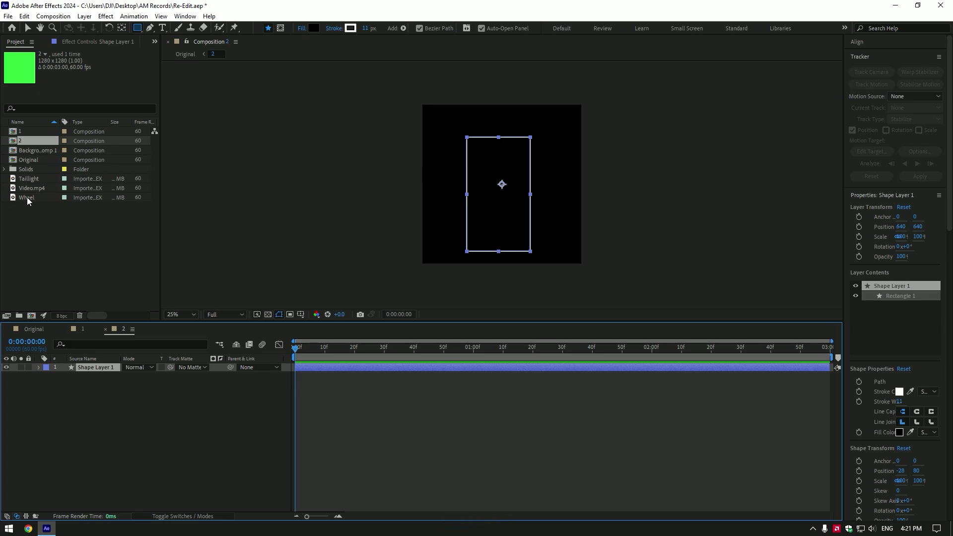
# Add the Wheel footage matted by Shape Layer 1 in composition 2, and set the visible shape layer's blending mode to Screen
pyautogui.moveTo(27, 198); pyautogui.dragTo(120, 392)
pyautogui.click(181, 376)
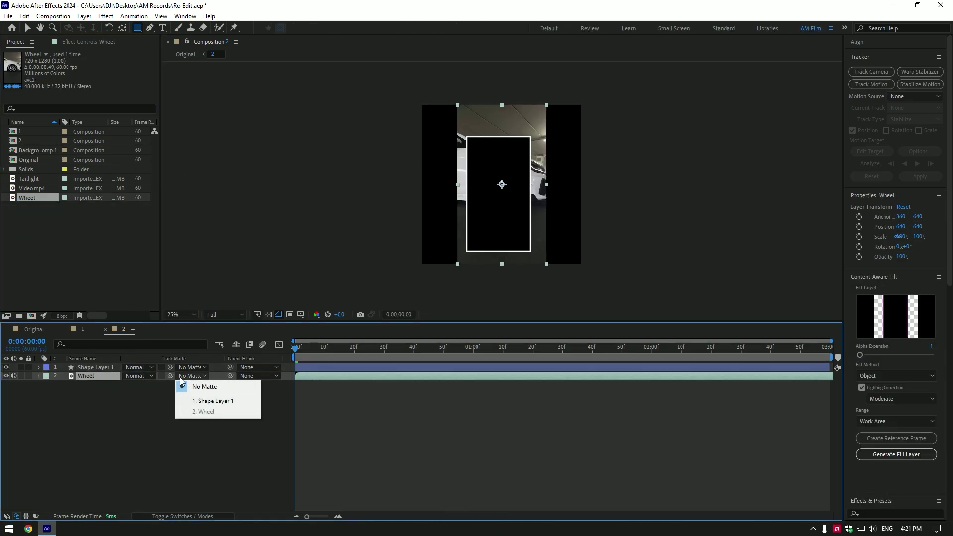
pyautogui.click(215, 401)
pyautogui.click(138, 372)
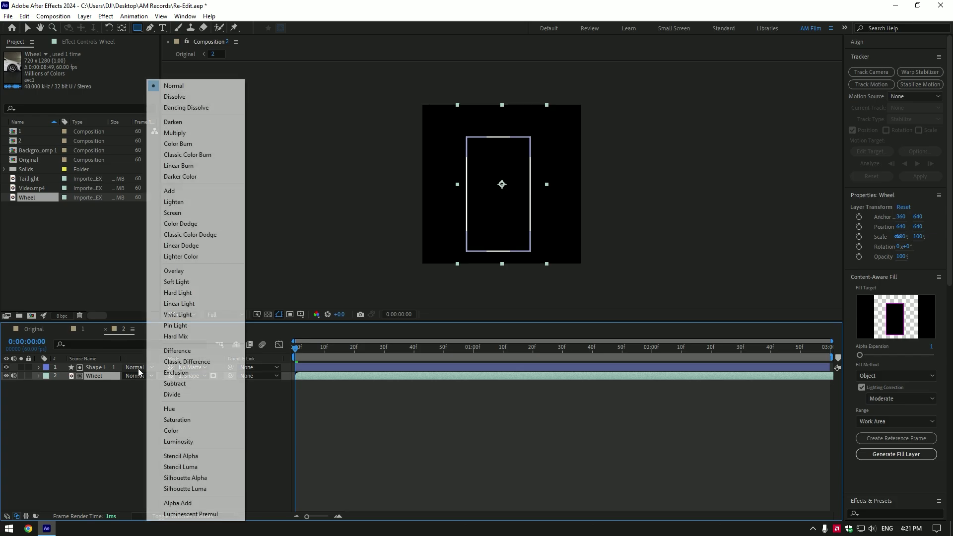
pyautogui.click(170, 213)
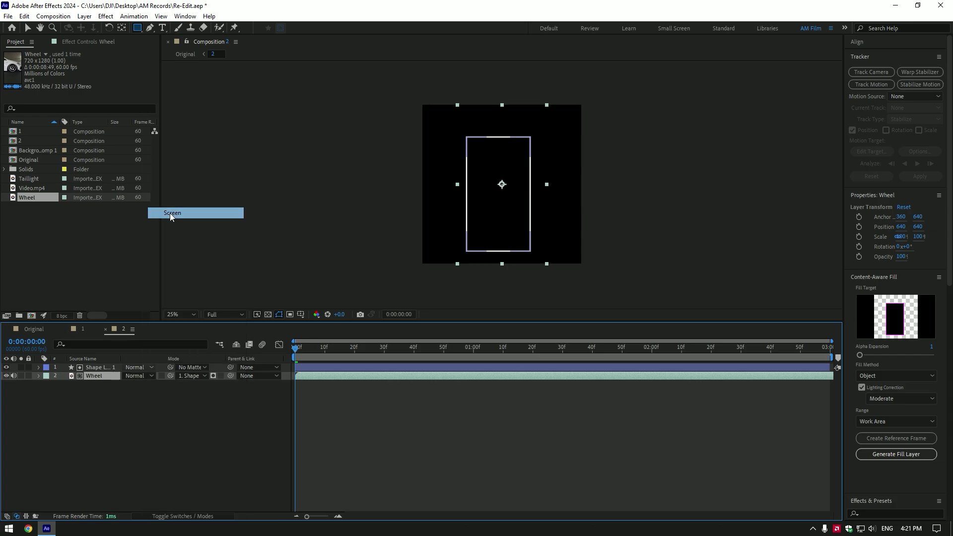
# In Original, scale panel layers 1 and 2 together to 183%, tilt them slightly and raise them above the car
pyautogui.click(27, 329)
pyautogui.moveTo(329, 349); pyautogui.dragTo(62, 370)
pyautogui.click(39, 367)
pyautogui.keyDown('shift'); pyautogui.click(82, 376); pyautogui.keyUp('shift')
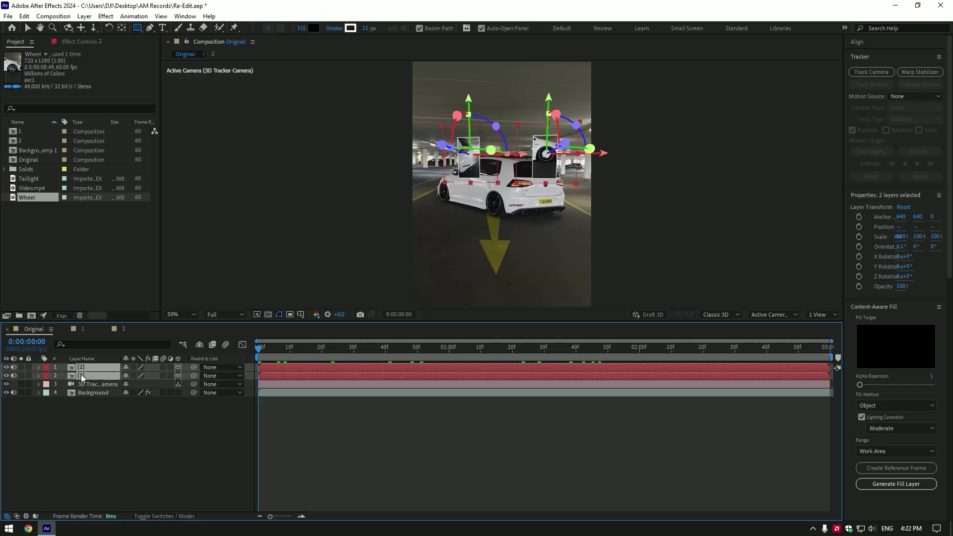
pyautogui.press('s')
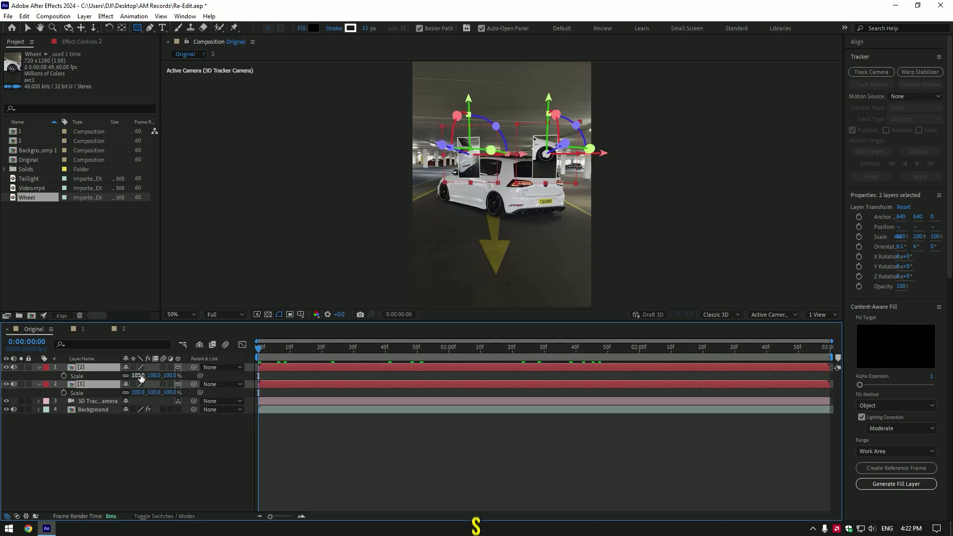
pyautogui.moveTo(139, 376); pyautogui.dragTo(216, 375)
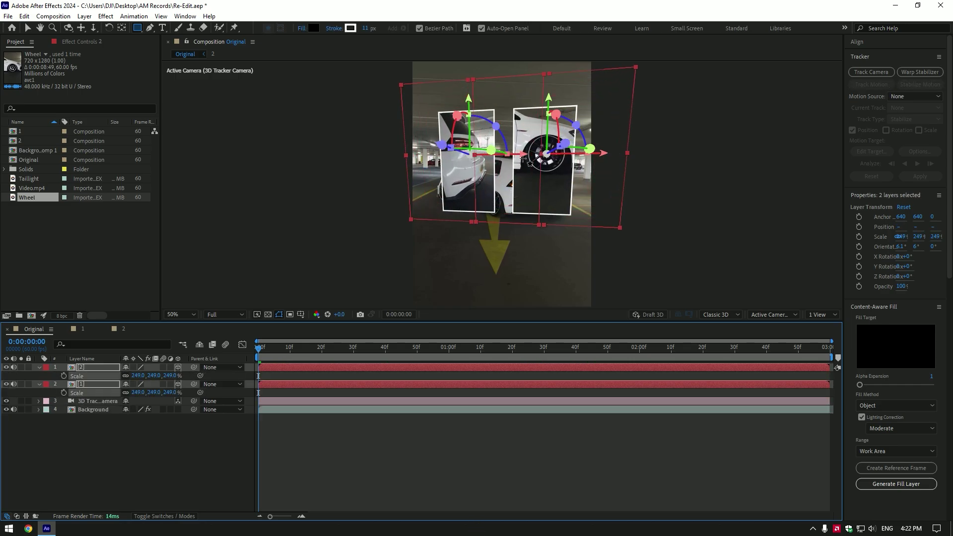
pyautogui.press('v')
pyautogui.moveTo(457, 115); pyautogui.dragTo(474, 155)
pyautogui.moveTo(568, 129); pyautogui.dragTo(561, 98)
pyautogui.moveTo(147, 375); pyautogui.dragTo(114, 375)
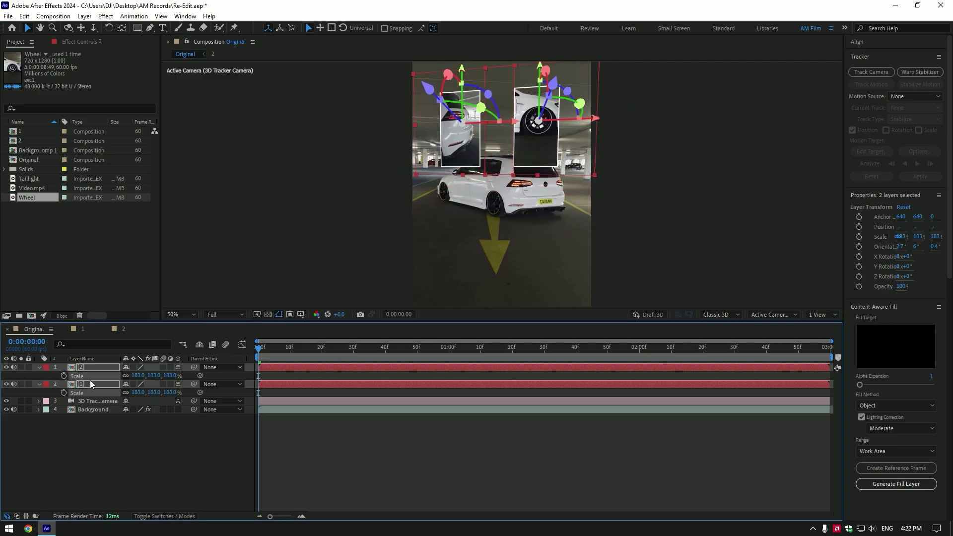
# Reposition the wheel and taillight panels individually so they sit closer together above the car
pyautogui.click(91, 432)
pyautogui.click(541, 124)
pyautogui.moveTo(541, 124); pyautogui.dragTo(532, 124)
pyautogui.click(469, 130)
pyautogui.moveTo(515, 122); pyautogui.dragTo(521, 123)
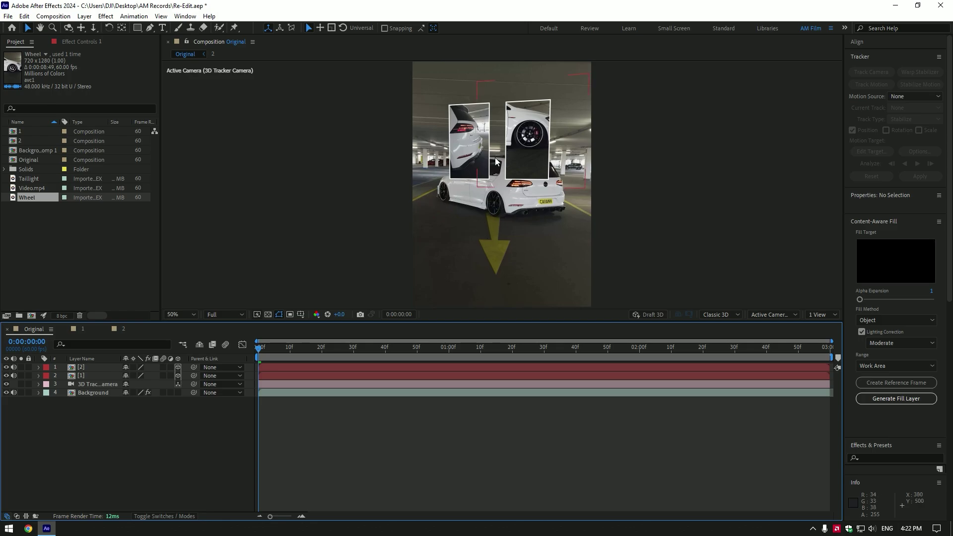
# Duplicate the Background layer, move the copy to the top of the layer stack and rename it Car only
pyautogui.click(87, 394)
pyautogui.hotkey('ctrl', 'd')
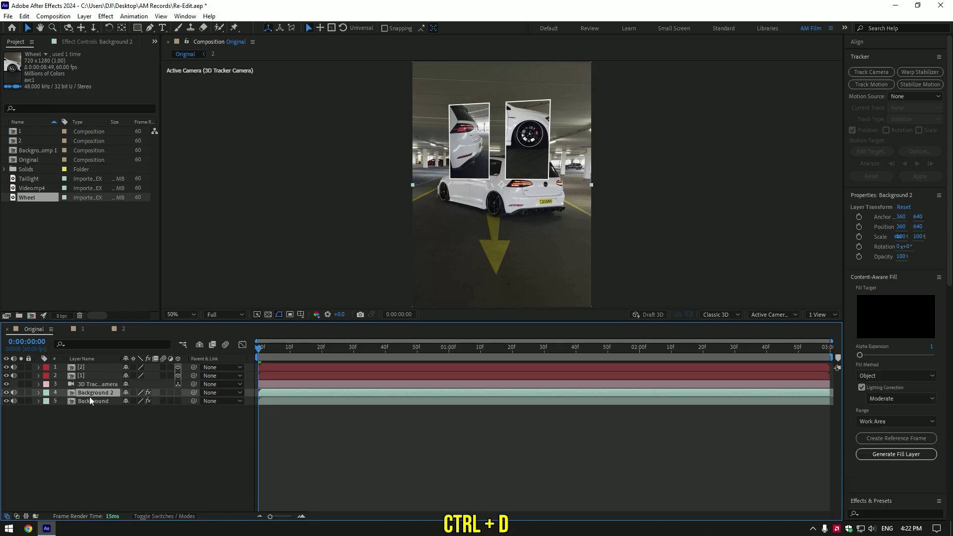
pyautogui.moveTo(90, 397); pyautogui.dragTo(89, 367)
pyautogui.rightClick(89, 367)
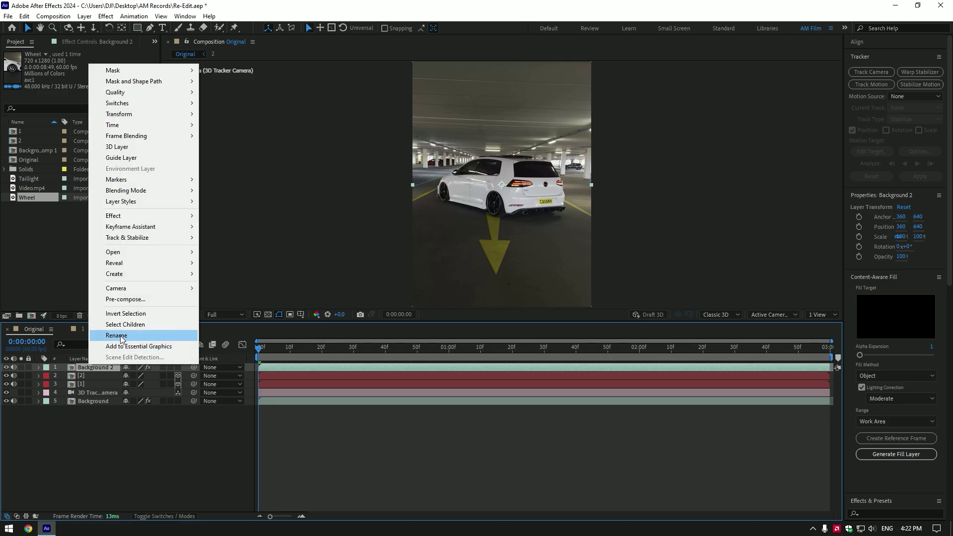
pyautogui.click(134, 334)
pyautogui.write('Car only')
pyautogui.press('Return')
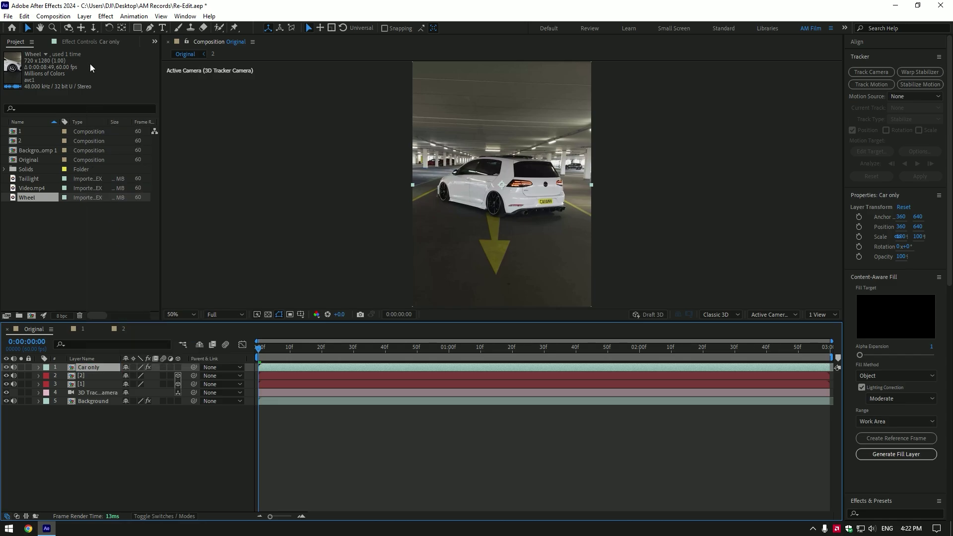
# Remove the 3D Camera Tracker effect from the Car only layer
pyautogui.click(85, 41)
pyautogui.click(46, 63)
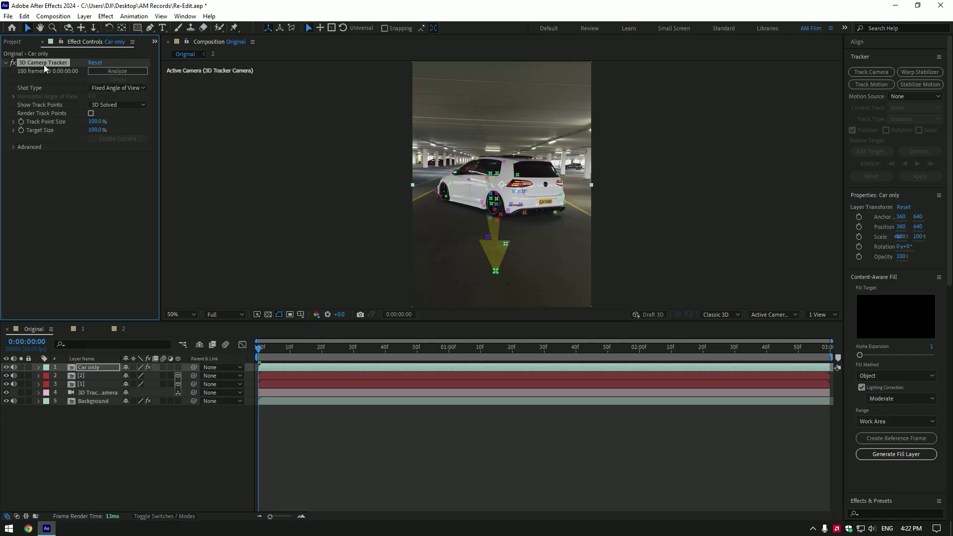
pyautogui.press('Delete')
# Open the Car only layer for Roto Brush and paint the car's body and wheels as foreground
pyautogui.click(218, 28)
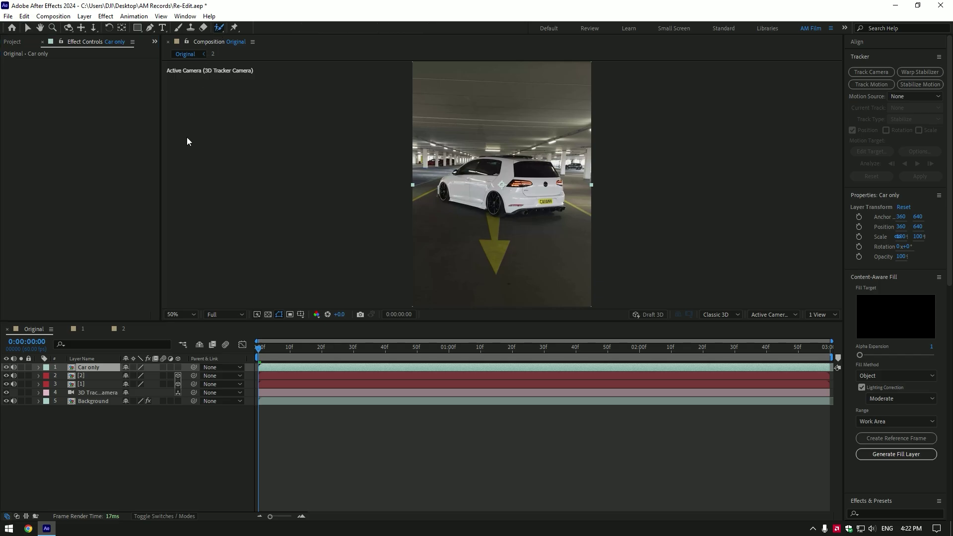
pyautogui.doubleClick(81, 369)
pyautogui.scroll(2, 253, 172)
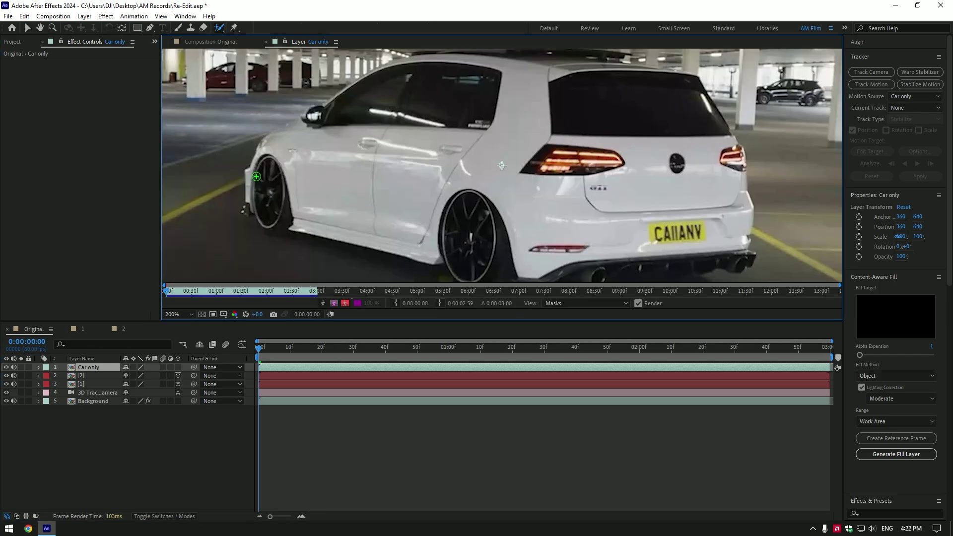
pyautogui.moveTo(501, 223); pyautogui.dragTo(437, 149)
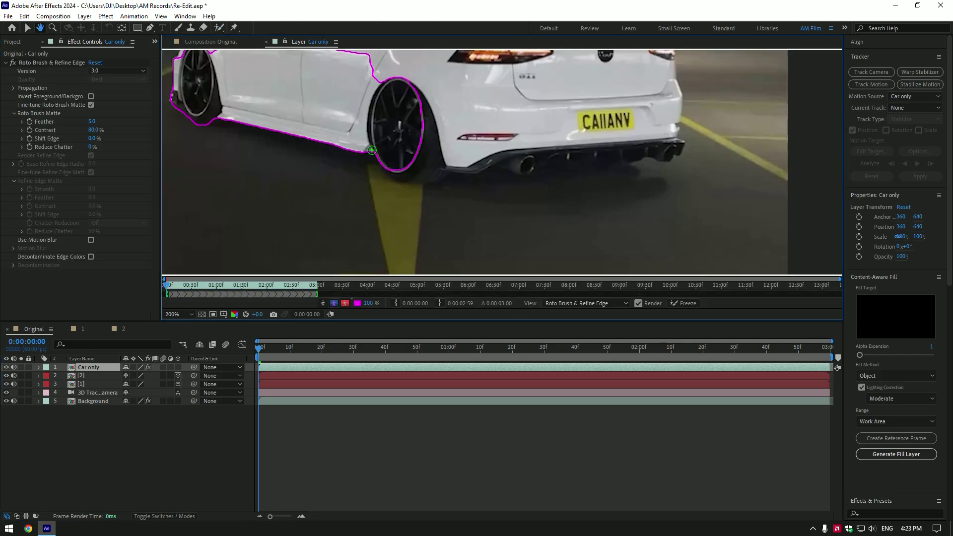
pyautogui.moveTo(436, 191); pyautogui.dragTo(628, 168)
pyautogui.moveTo(660, 72)
pyautogui.mouseDown()
pyautogui.moveTo(587, 155)
pyautogui.moveTo(490, 181)
pyautogui.mouseUp()
# Refine the Roto Brush outline around the car, subtracting the stray background beside the side mirror and front end
pyautogui.scroll(1, 445, 111)
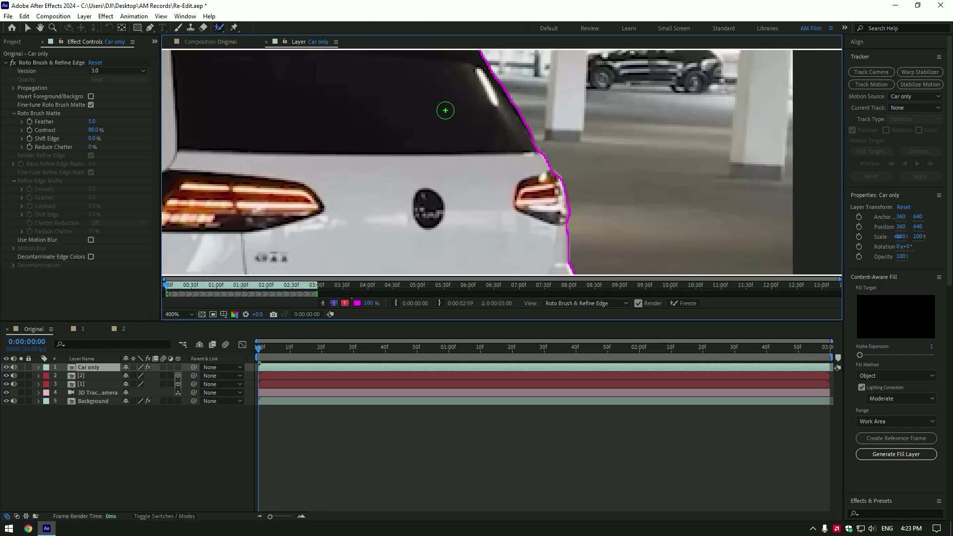
pyautogui.moveTo(445, 110); pyautogui.dragTo(523, 233)
pyautogui.moveTo(515, 193); pyautogui.dragTo(457, 184)
pyautogui.moveTo(383, 156); pyautogui.dragTo(699, 191)
pyautogui.moveTo(437, 182)
pyautogui.mouseDown()
pyautogui.moveTo(232, 191)
pyautogui.moveTo(561, 119)
pyautogui.mouseUp()
pyautogui.moveTo(397, 228); pyautogui.dragTo(523, 143)
pyautogui.moveTo(519, 124); pyautogui.dragTo(464, 157)
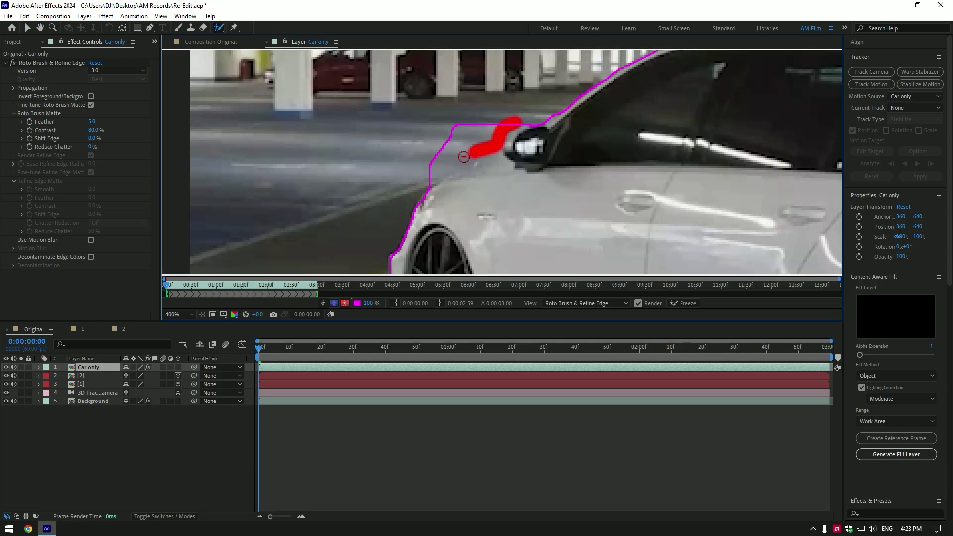
pyautogui.moveTo(441, 248); pyautogui.dragTo(362, 52)
pyautogui.moveTo(359, 189); pyautogui.dragTo(315, 132)
# Check the whole car outline and freeze the Roto Brush propagation
pyautogui.scroll(-2, 390, 162)
pyautogui.moveTo(499, 133)
pyautogui.mouseDown()
pyautogui.moveTo(475, 162)
pyautogui.moveTo(491, 175)
pyautogui.mouseUp()
pyautogui.click(686, 302)
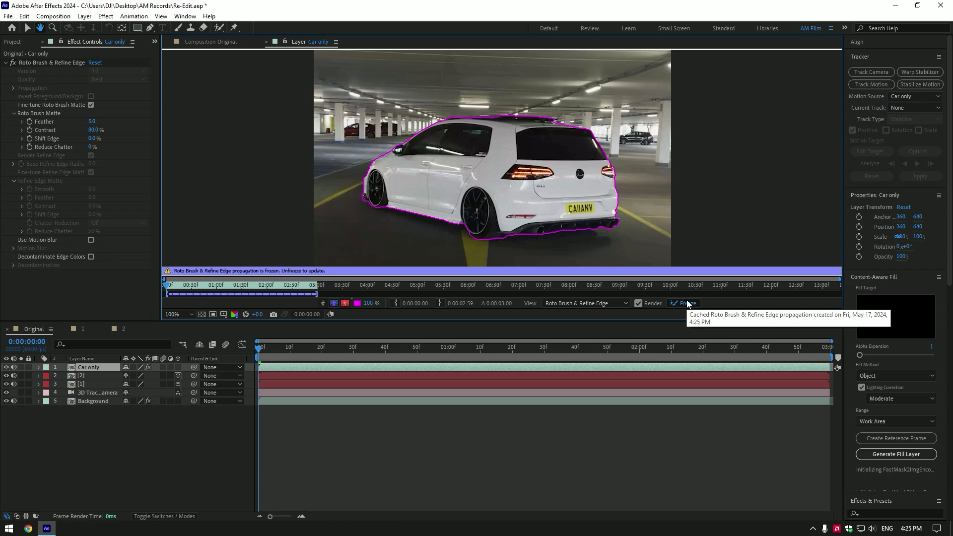
# Return to the Original composition and set the Roto Brush matte's Feather on Car only to 11
pyautogui.click(201, 41)
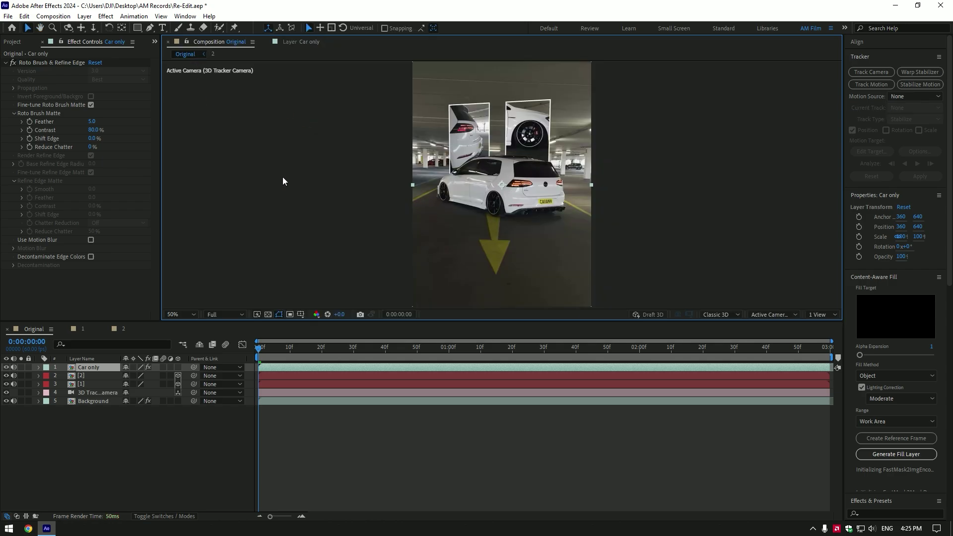
pyautogui.press('/')
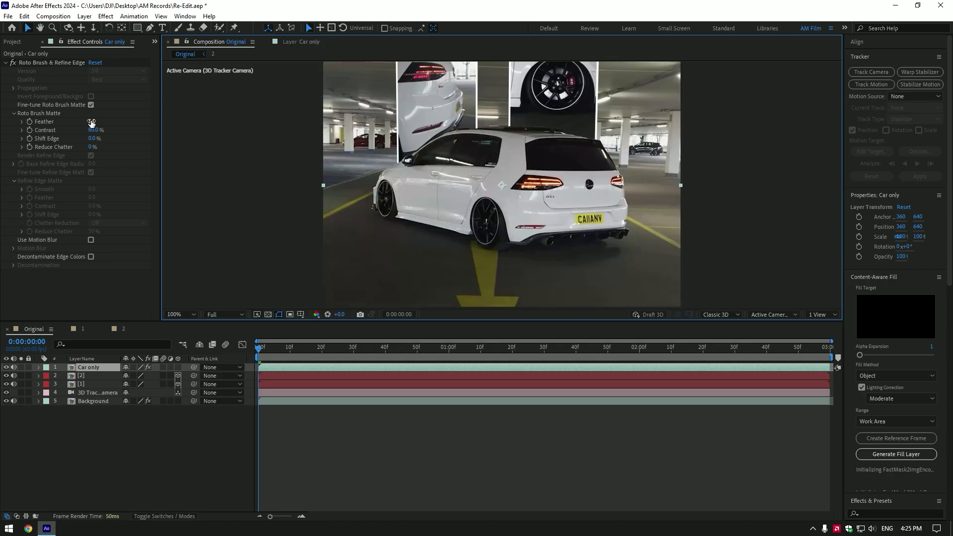
pyautogui.moveTo(91, 122); pyautogui.dragTo(114, 120)
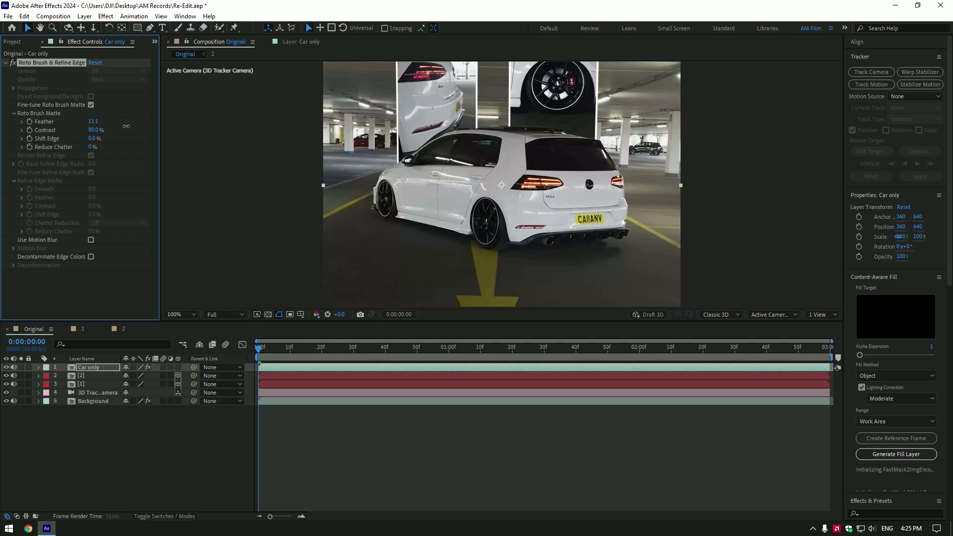
pyautogui.press(',')
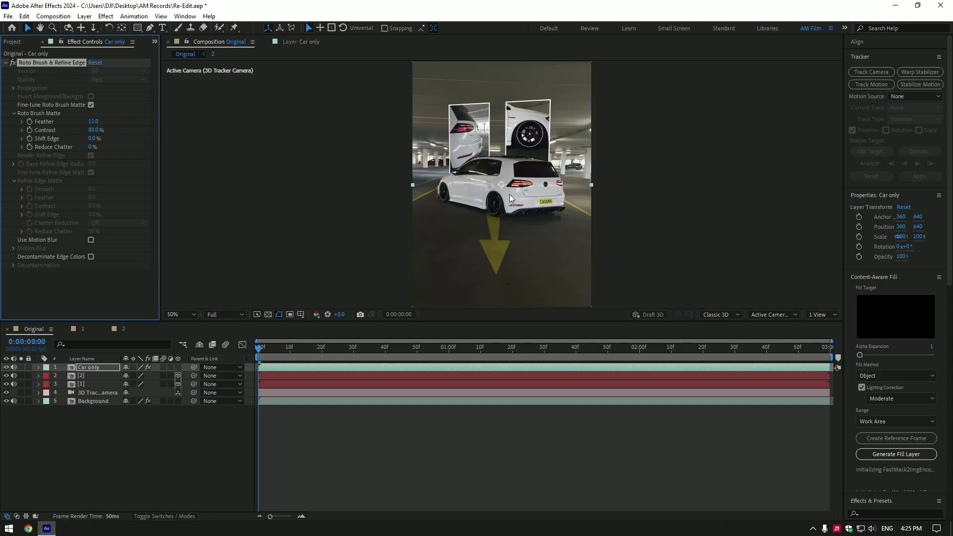
# Add Position, Scale and Y Rotation keyframes to panel layer 1 at frame 38
pyautogui.click(100, 380)
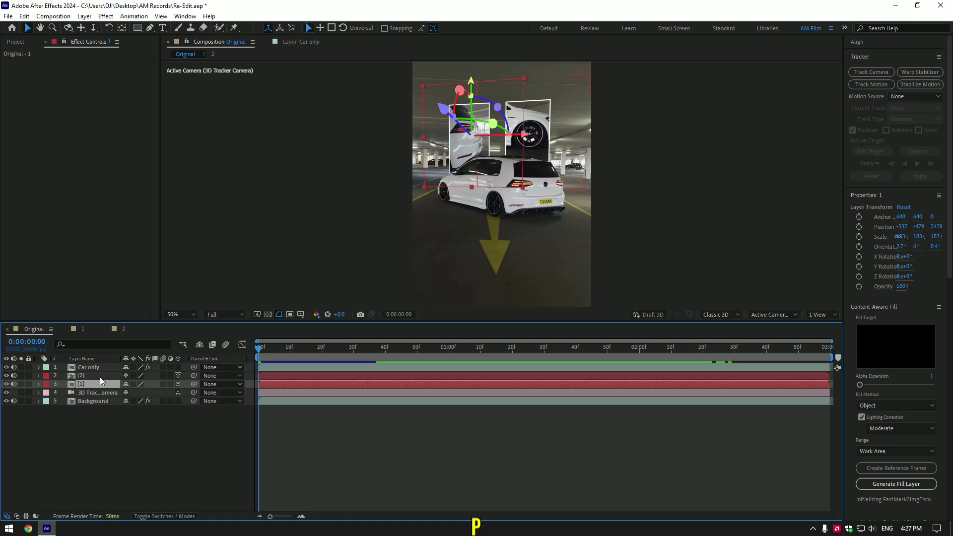
pyautogui.press('p')
pyautogui.hotkey('shift', 's')
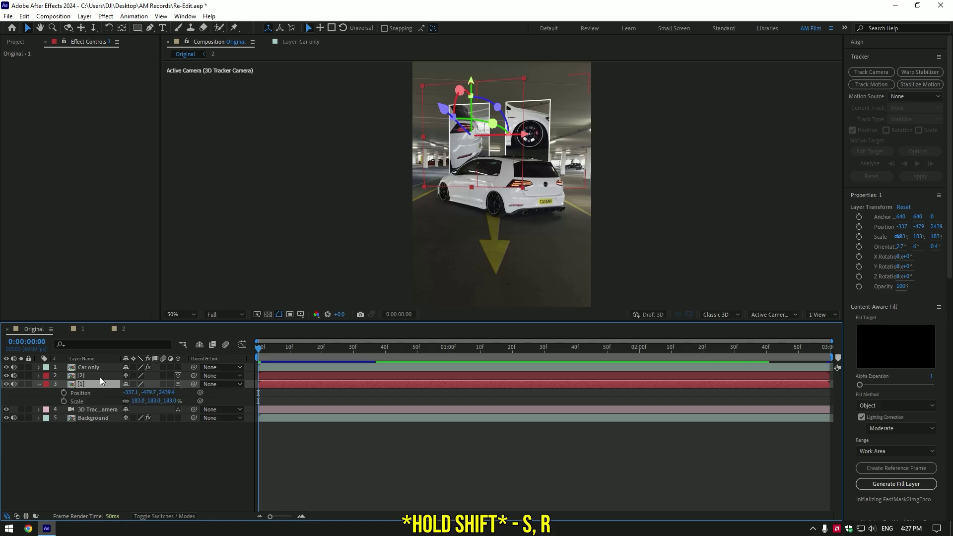
pyautogui.hotkey('shift', 'r')
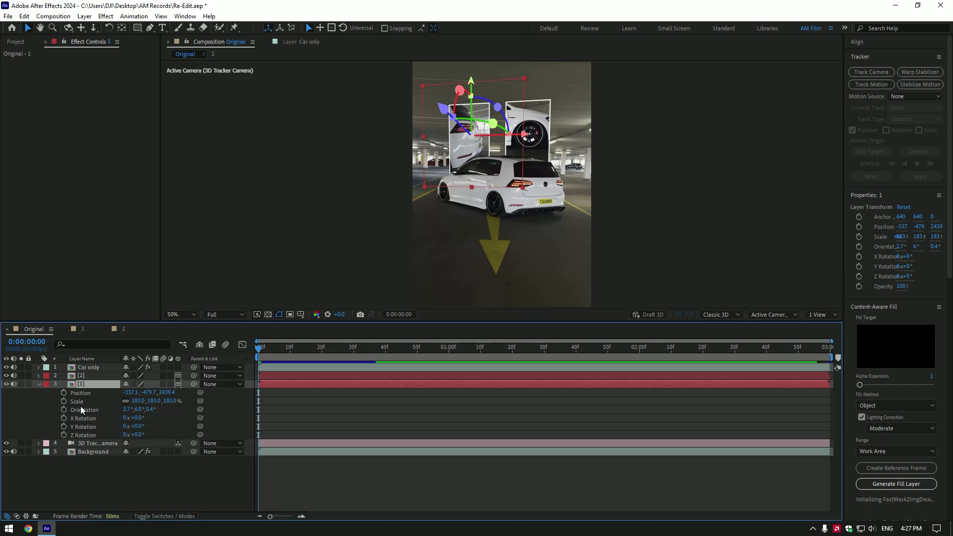
pyautogui.moveTo(273, 350); pyautogui.dragTo(378, 352)
pyautogui.click(64, 392)
pyautogui.click(64, 400)
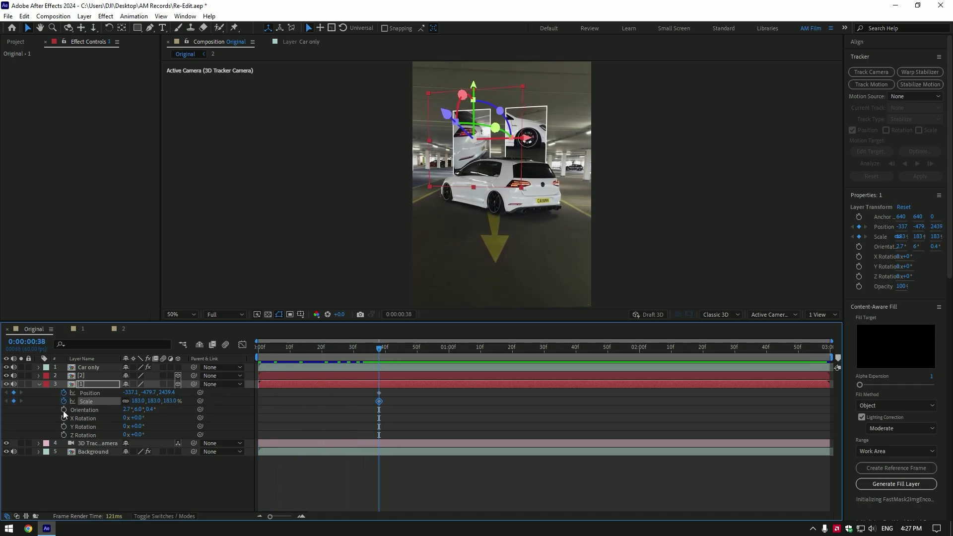
pyautogui.click(64, 427)
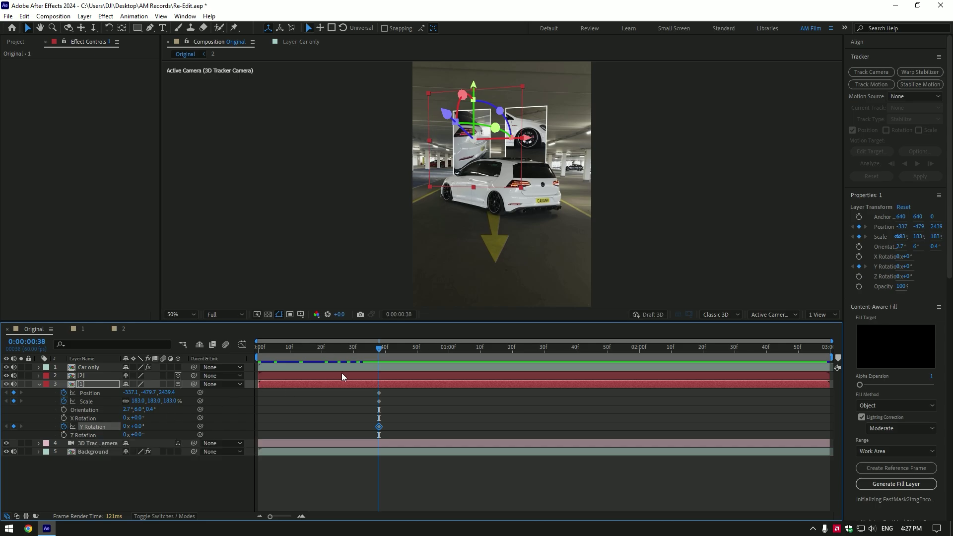
# At the first frame, lower panel 1 behind the car and set its Scale to 0% and Y Rotation to 2 turns
pyautogui.moveTo(379, 347); pyautogui.dragTo(240, 353)
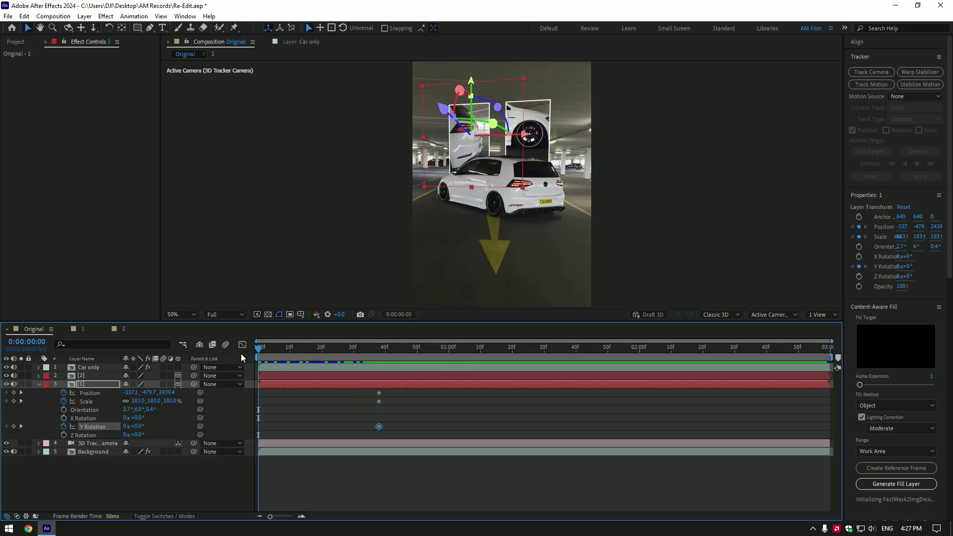
pyautogui.moveTo(476, 93); pyautogui.dragTo(480, 155)
pyautogui.click(135, 401)
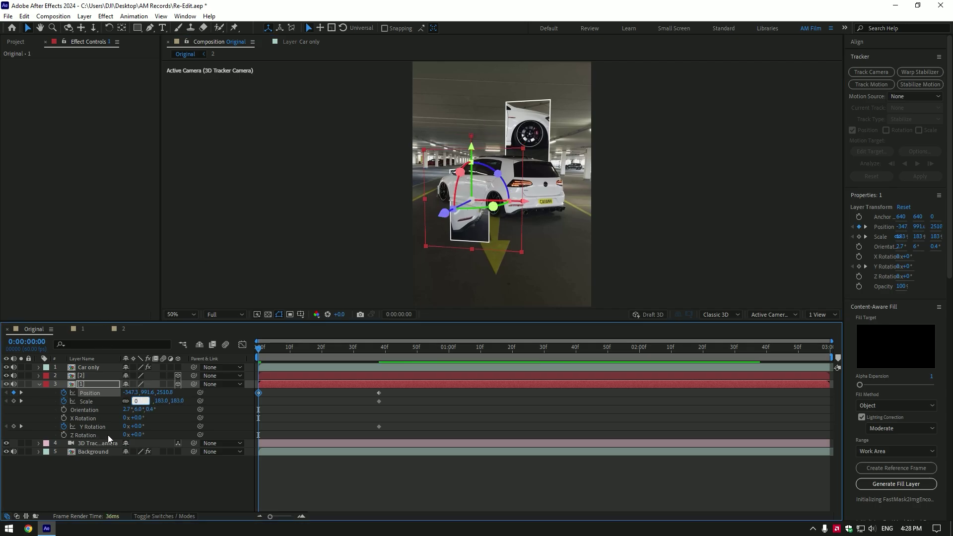
pyautogui.click(127, 427)
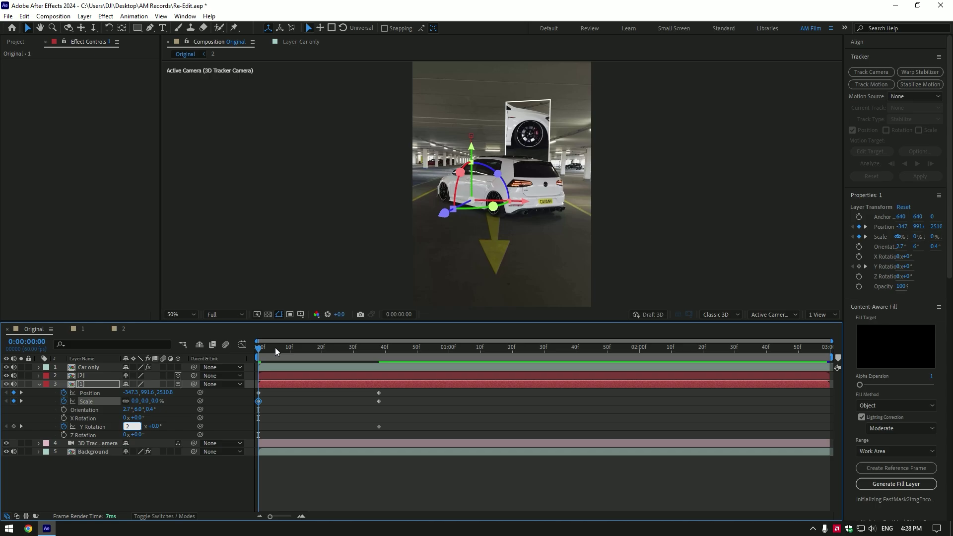
pyautogui.moveTo(275, 348)
pyautogui.mouseDown()
pyautogui.moveTo(394, 340)
pyautogui.moveTo(260, 347)
pyautogui.mouseUp()
pyautogui.click(189, 490)
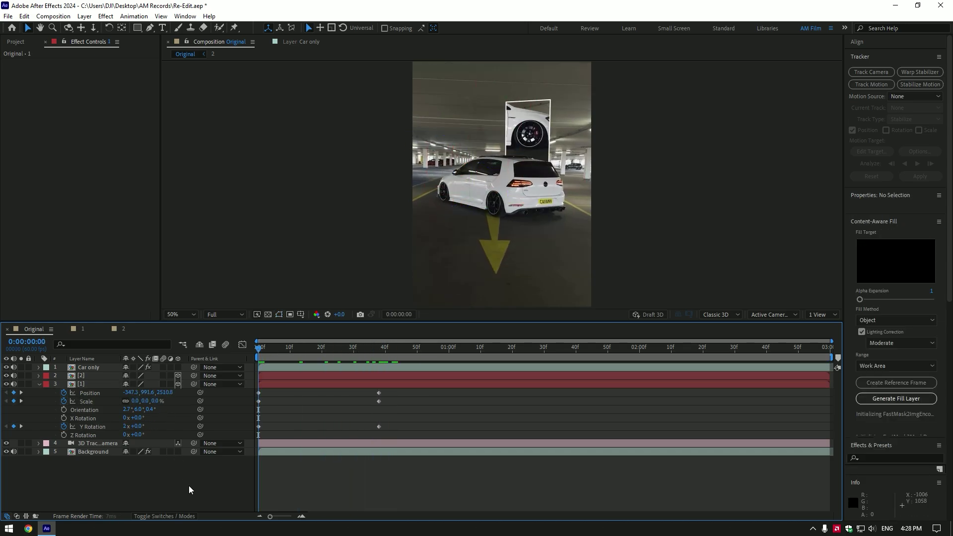
# Preview panel 1's entrance animation, enable motion blur for layer 1 and play it again
pyautogui.press('space')
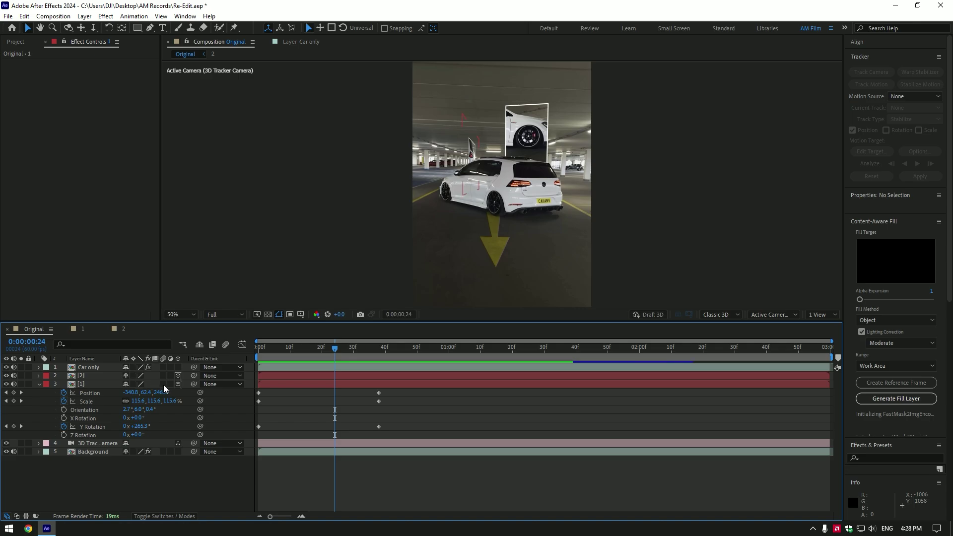
pyautogui.press('space')
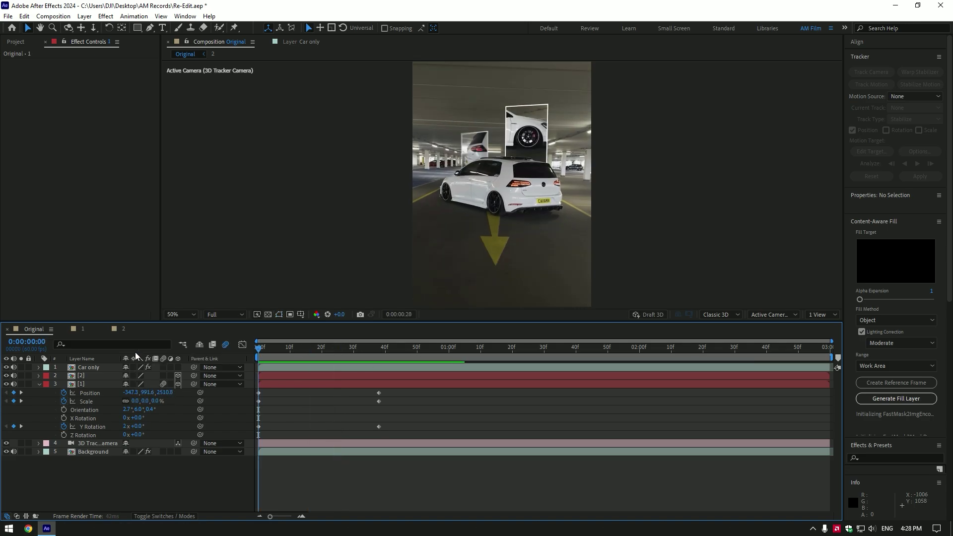
pyautogui.click(41, 385)
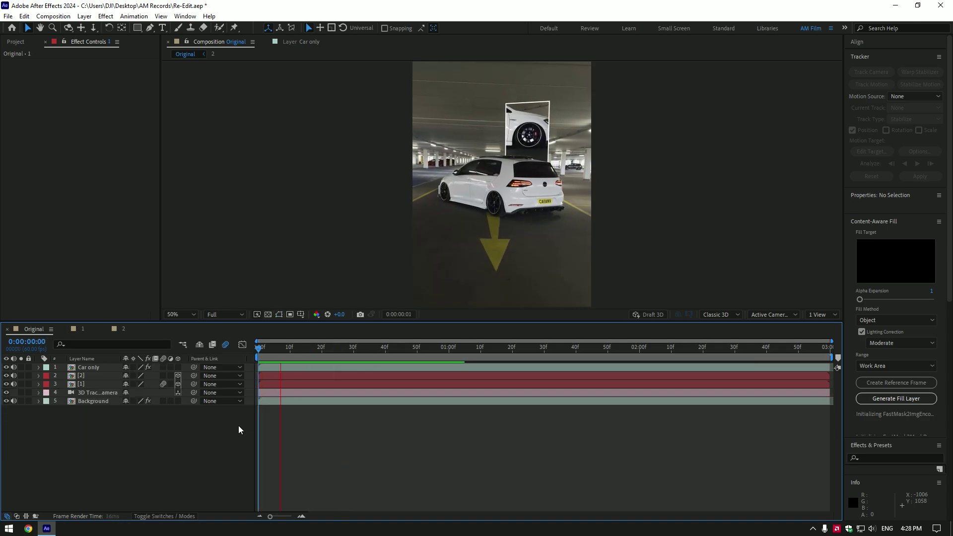
pyautogui.press('space')
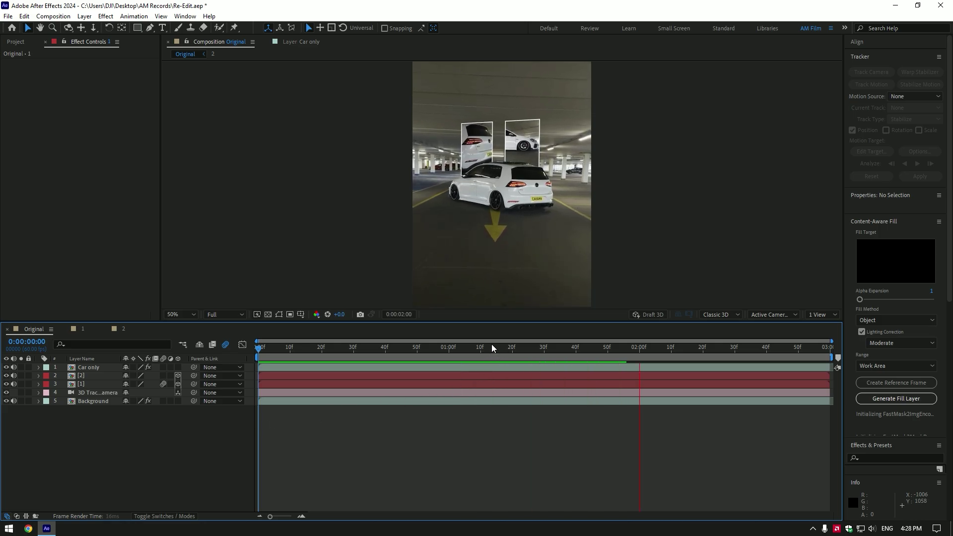
pyautogui.press('space')
# Apply Easy Ease to all of layer 1's keyframes and open their curves in the Graph Editor
pyautogui.click(95, 383)
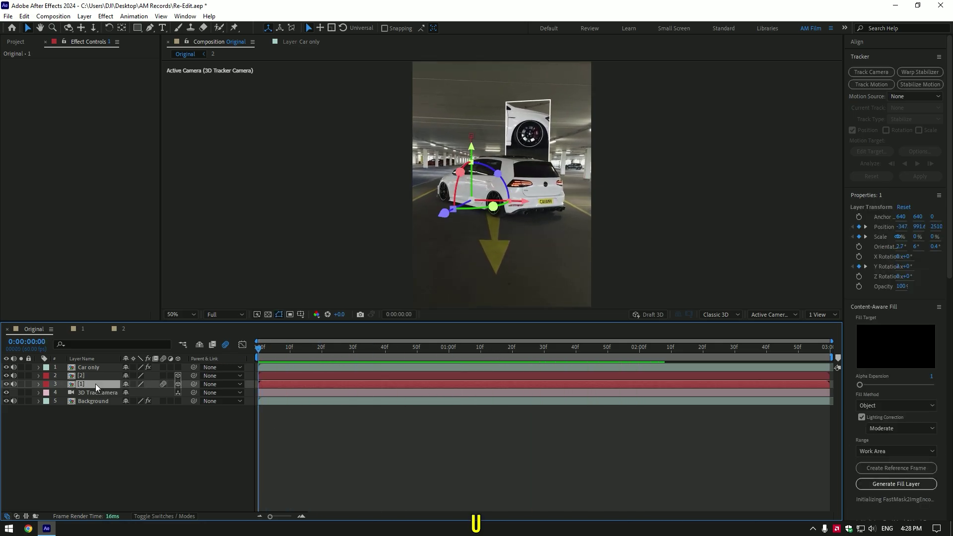
pyautogui.press('u')
pyautogui.moveTo(403, 390); pyautogui.dragTo(254, 414)
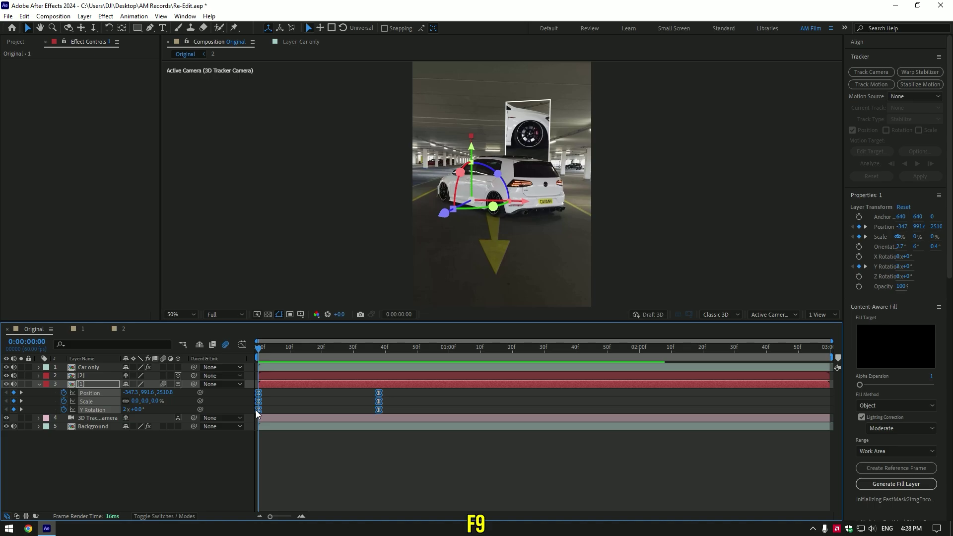
pyautogui.click(243, 345)
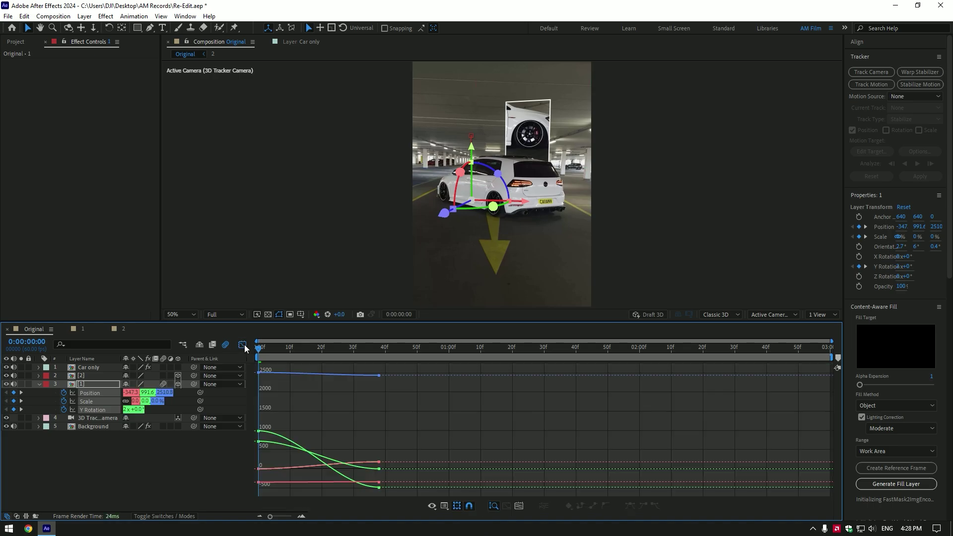
# Switch layer 1's curves to the speed graph, shape them to peak sharply at about frame 30, and preview the result
pyautogui.rightClick(326, 395)
pyautogui.click(342, 309)
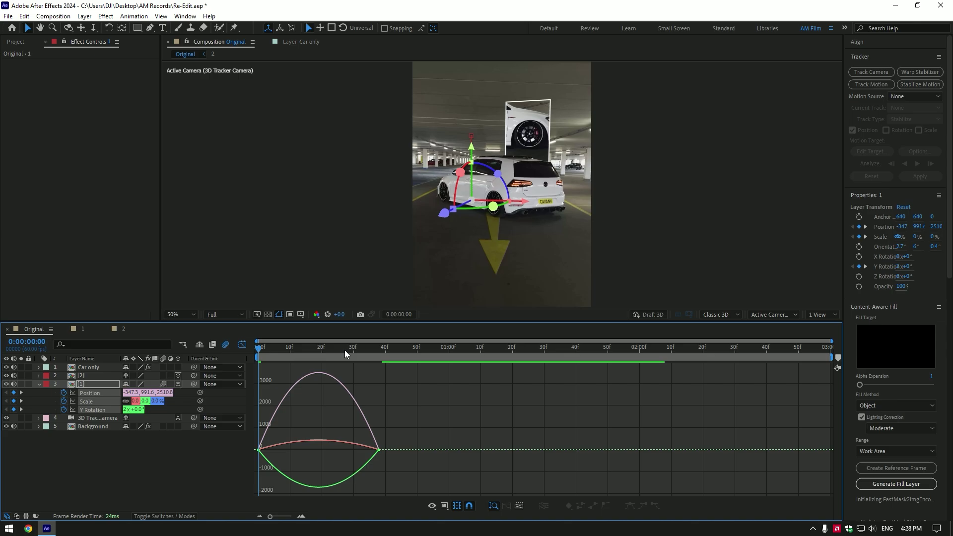
pyautogui.moveTo(304, 413); pyautogui.dragTo(385, 448)
pyautogui.press('space')
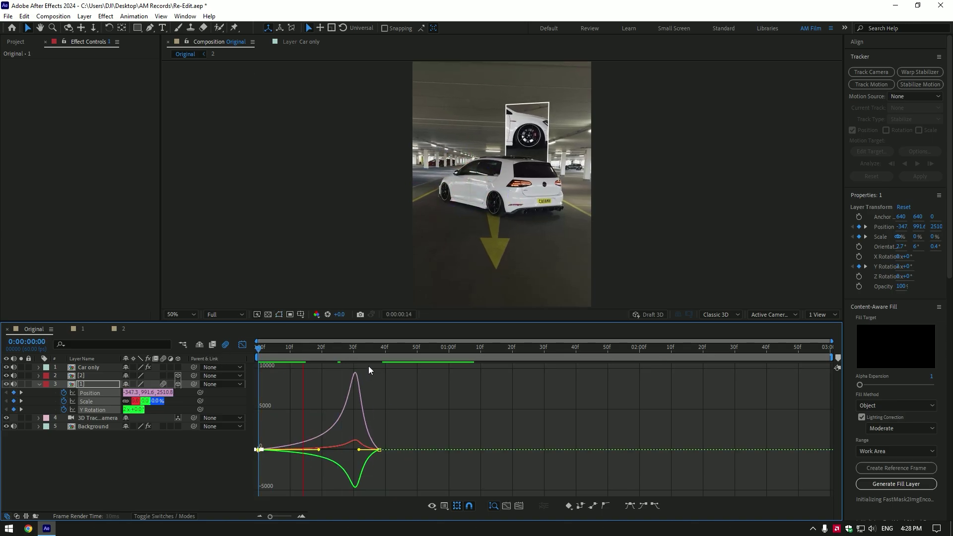
pyautogui.press('space')
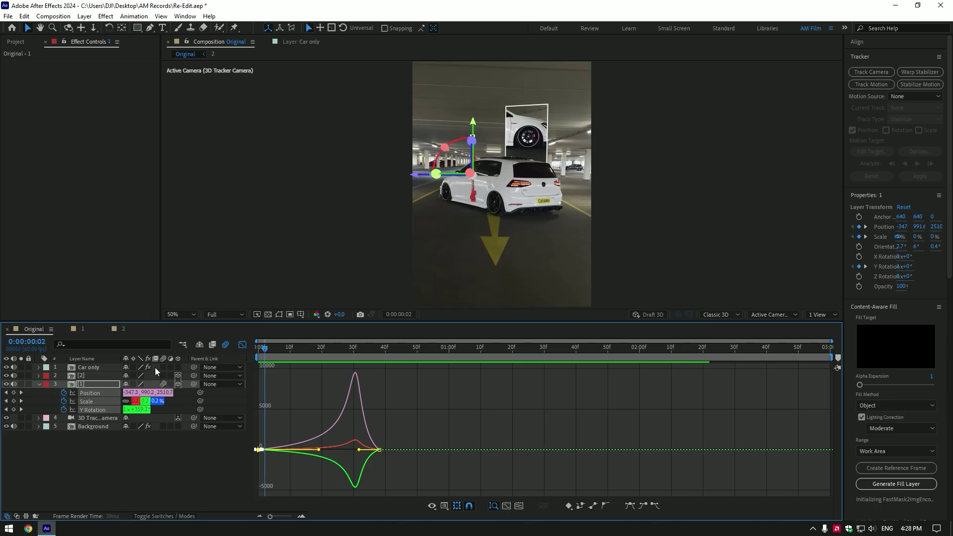
# Close the Graph Editor, copy all of layer 1's keyframes to layer 2 at the first frame and reveal them
pyautogui.click(243, 345)
pyautogui.moveTo(400, 392); pyautogui.dragTo(264, 397)
pyautogui.hotkey('ctrl', 'c')
pyautogui.click(273, 375)
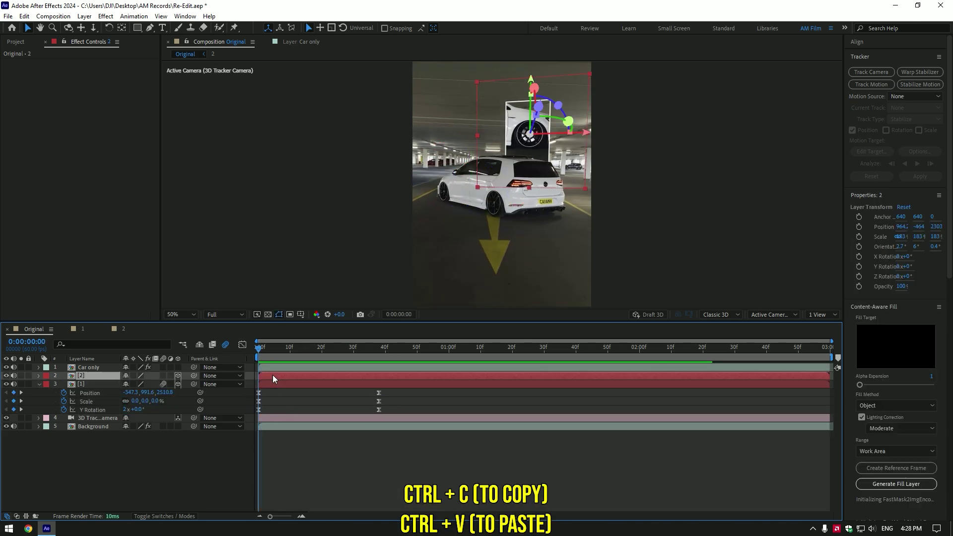
pyautogui.hotkey('ctrl', 'v')
pyautogui.press('u')
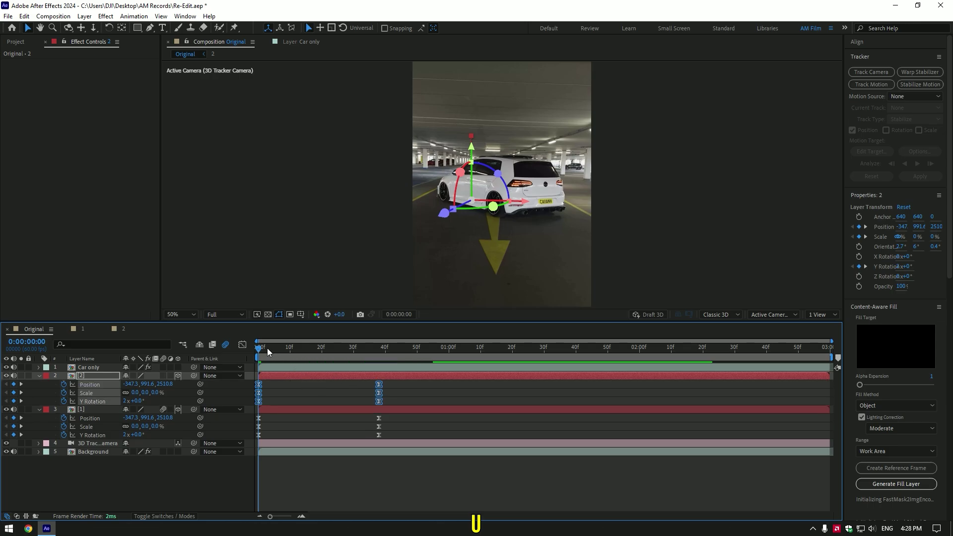
# At frame 38, shift both of panel 2's Position keyframes along X to about 1029, beside panel 1, and preview the animation
pyautogui.moveTo(267, 347); pyautogui.dragTo(338, 347)
pyautogui.moveTo(368, 357); pyautogui.dragTo(379, 354)
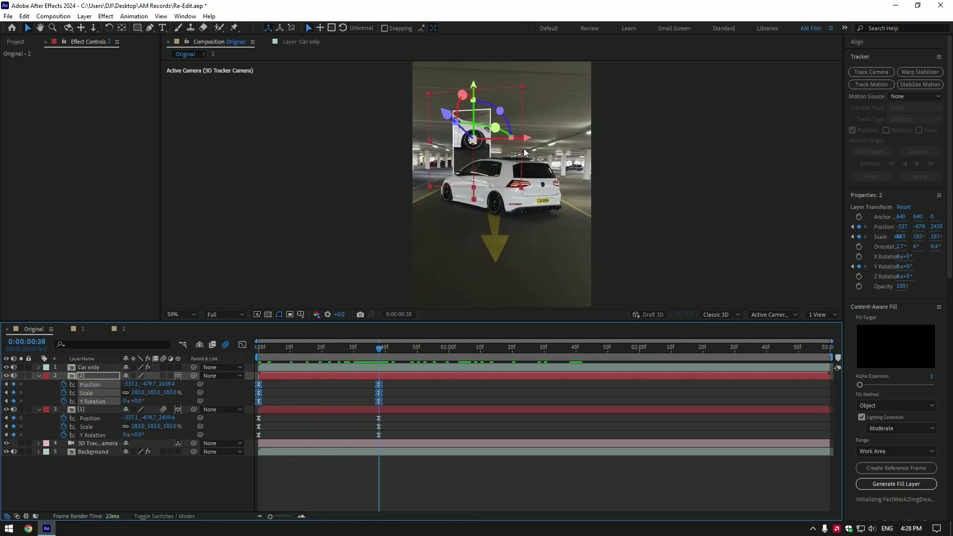
pyautogui.moveTo(527, 137); pyautogui.dragTo(606, 142)
pyautogui.moveTo(385, 351); pyautogui.dragTo(231, 359)
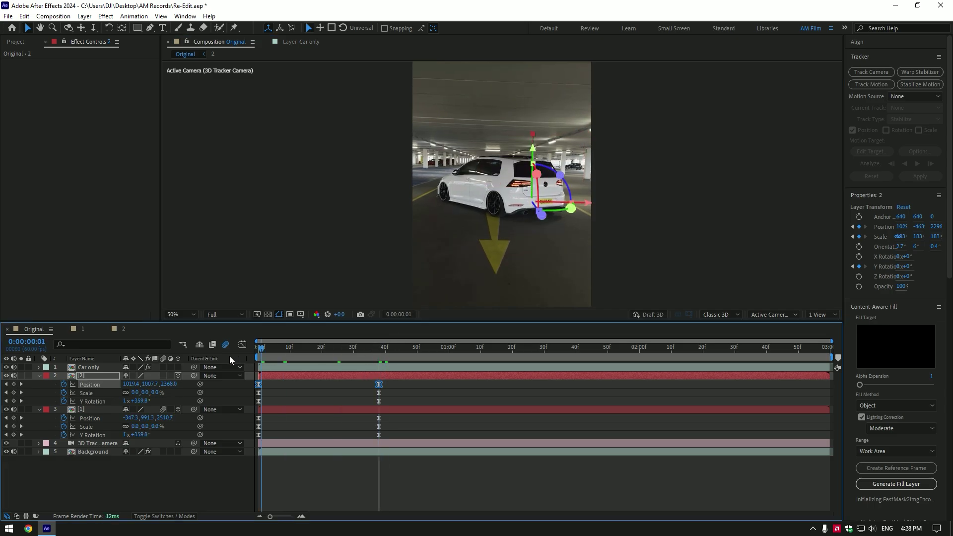
pyautogui.press('space')
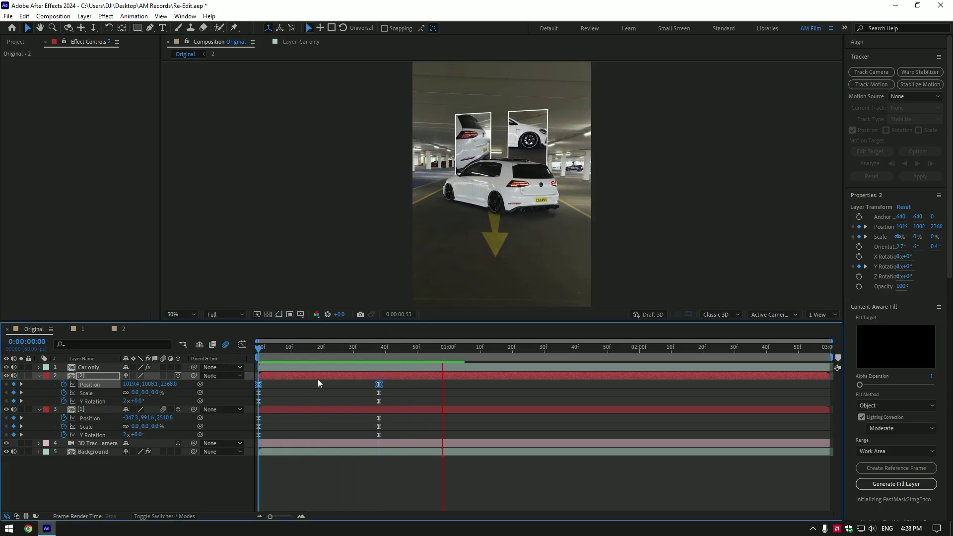
# Delay all of layer 2's keyframes so its entrance starts at about frame 18, and return to the first frame
pyautogui.moveTo(396, 380); pyautogui.dragTo(316, 399)
pyautogui.moveTo(430, 350)
pyautogui.mouseDown()
pyautogui.moveTo(304, 353)
pyautogui.moveTo(446, 347)
pyautogui.mouseUp()
pyautogui.press('Home')
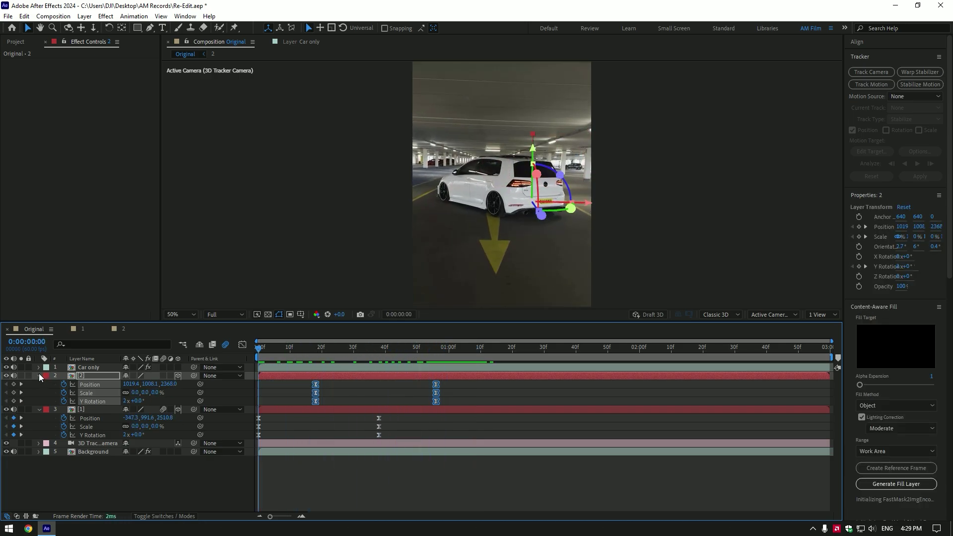
# Enable motion blur for layer 2, collapse both panel layers and preview the staggered entrance of the two panels
pyautogui.click(39, 375)
pyautogui.click(164, 376)
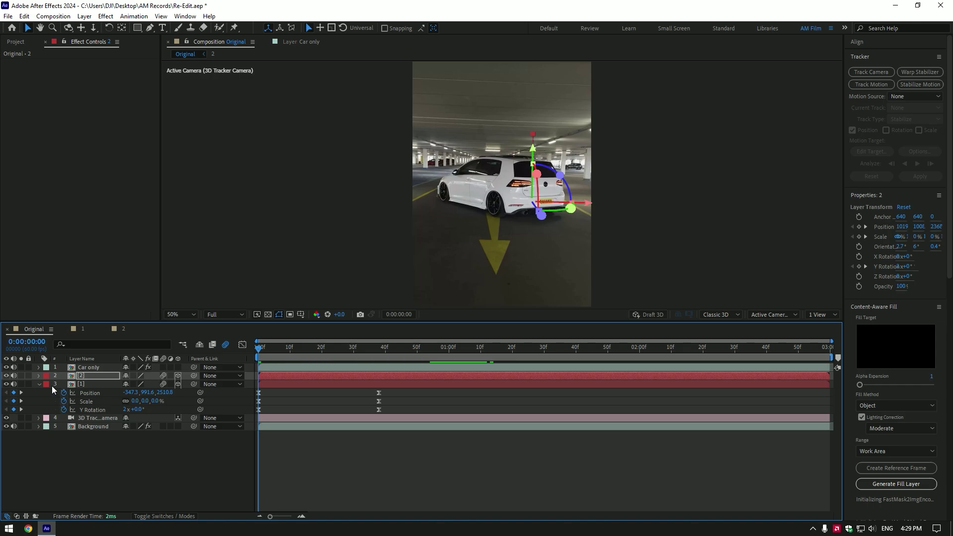
pyautogui.click(38, 384)
pyautogui.press('space')
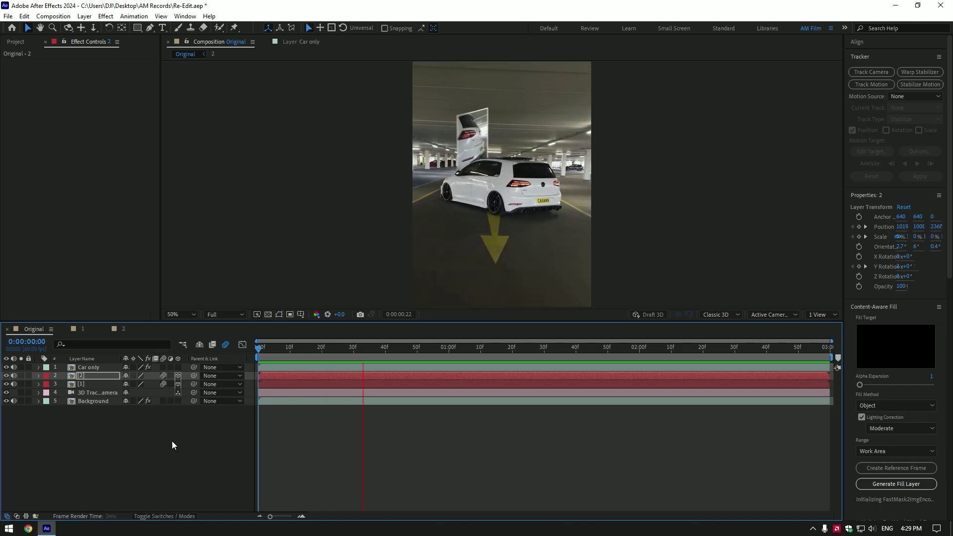
pyautogui.press('space')
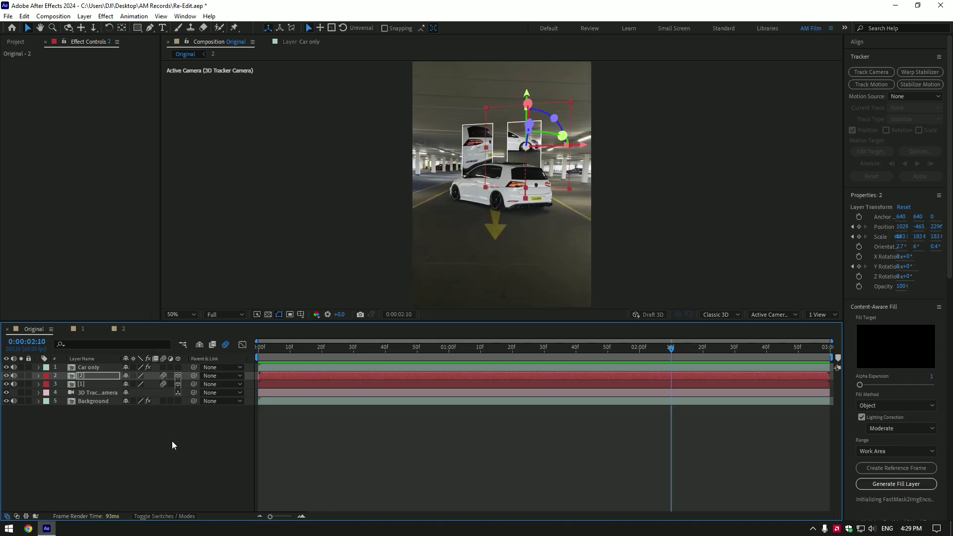